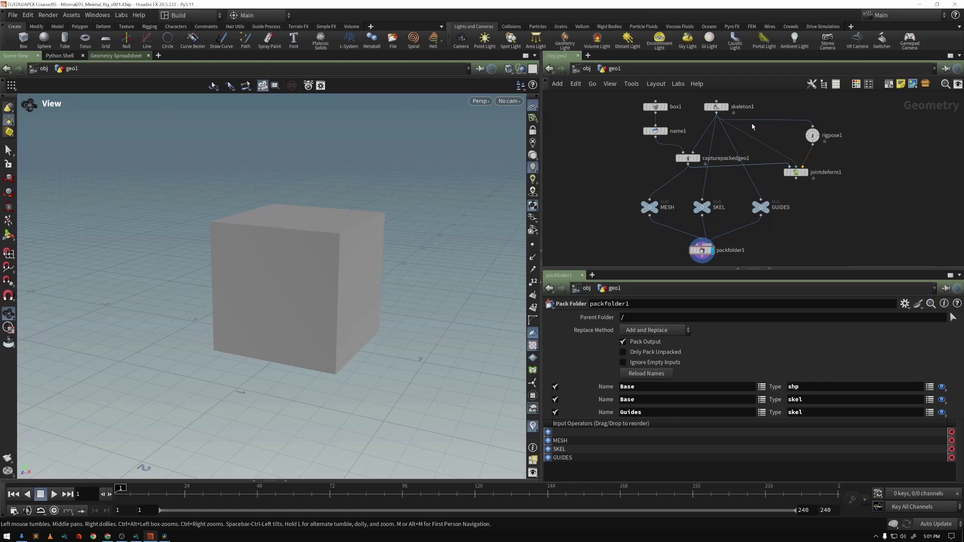
- Display the jointdeform1 output in the viewport and open the rigpose1 node's parameters
scroll(819, 160, "up", 4)
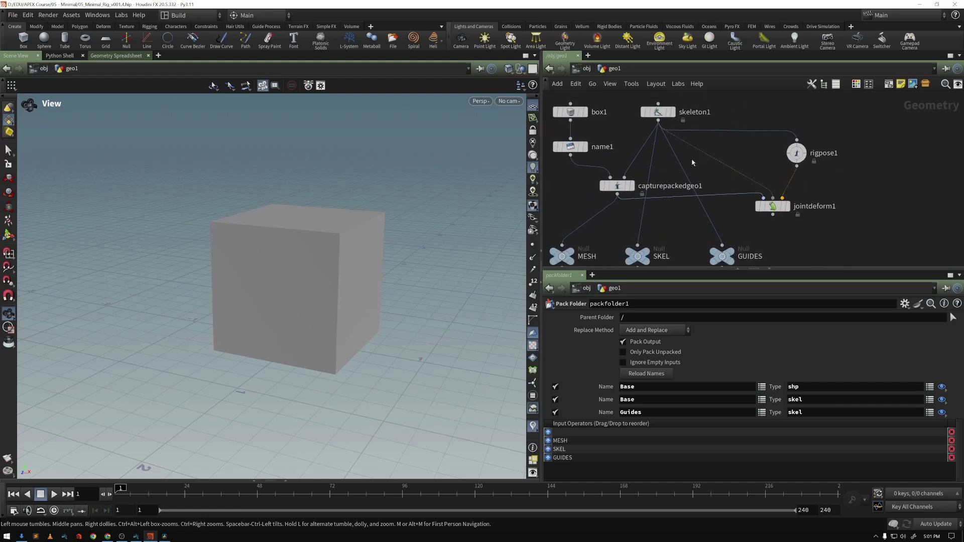
left_click_drag(314, 206, 345, 216)
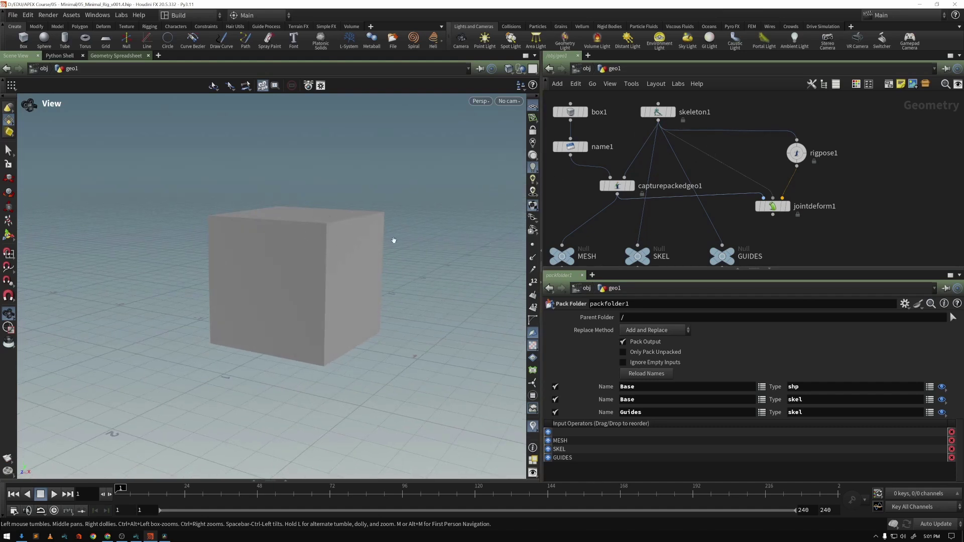
left_click(792, 154)
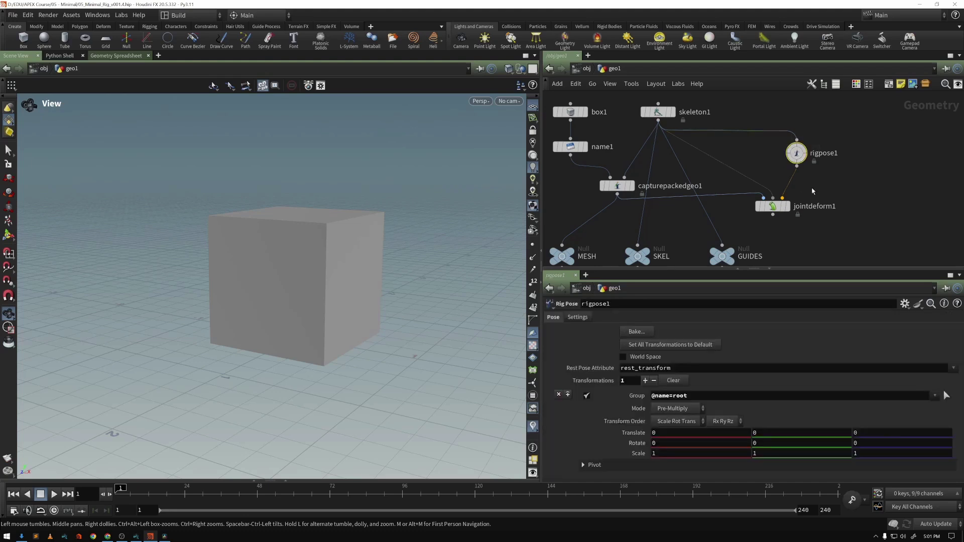
left_click(788, 207)
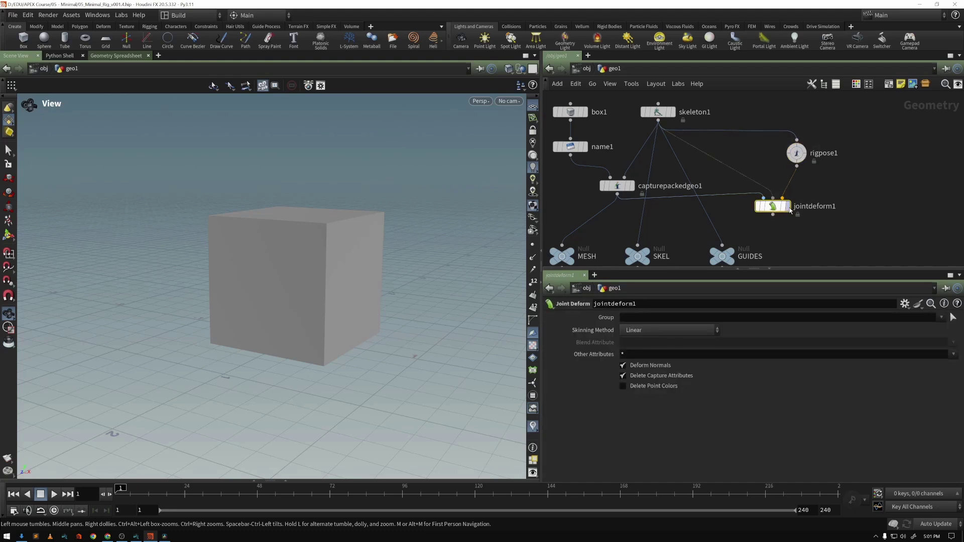
left_click(797, 159)
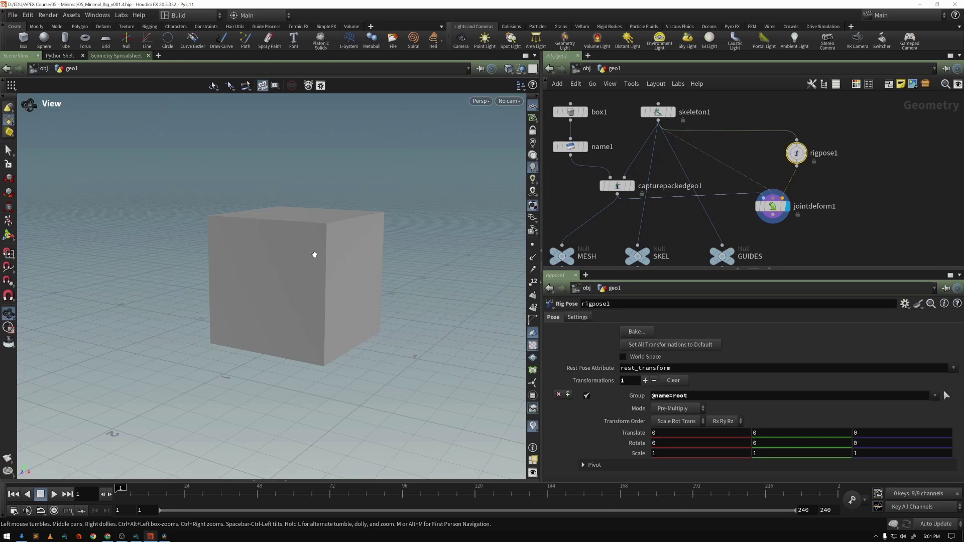
- Try moving the box's root joint with the Rig Pose tool, and undo each move
key("Return")
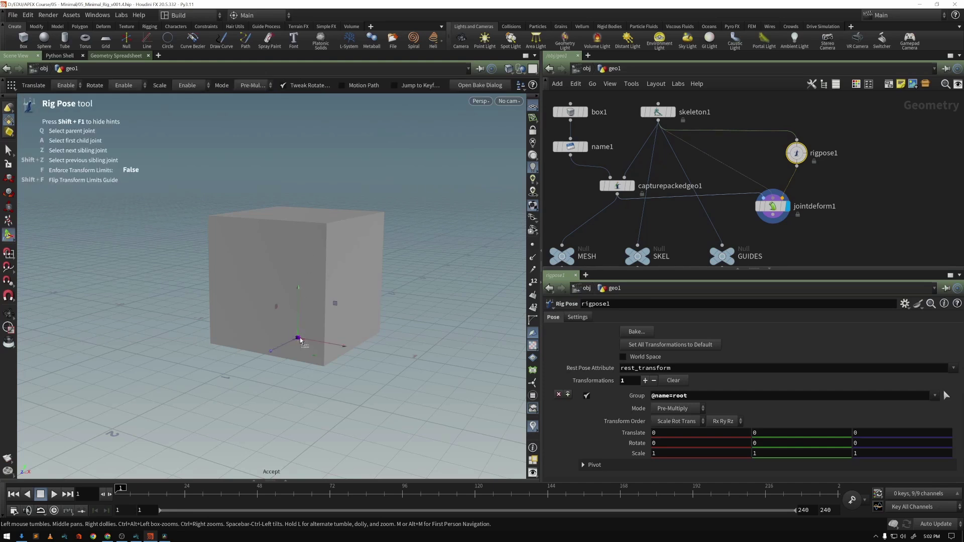
left_click_drag(300, 340, 309, 293)
key("ctrl+z")
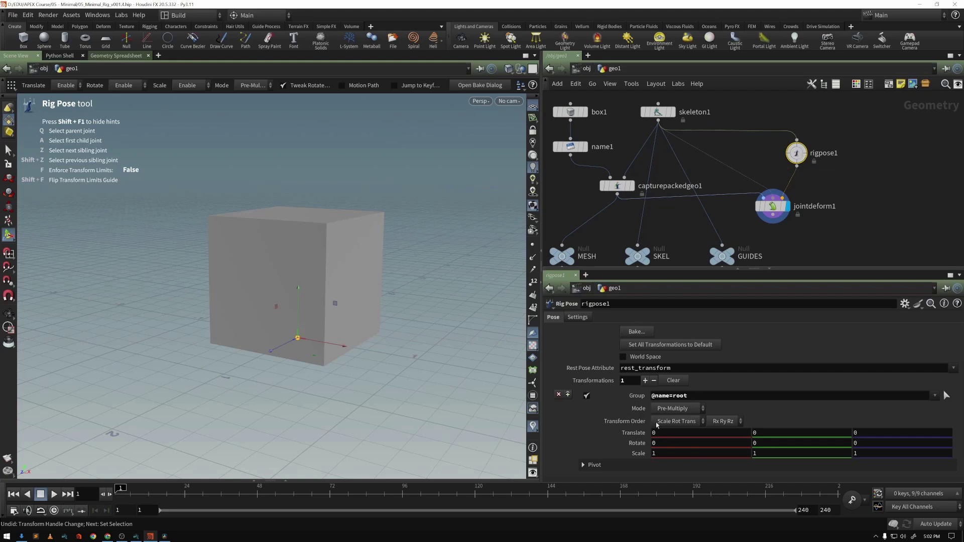
left_click_drag(303, 336, 315, 306)
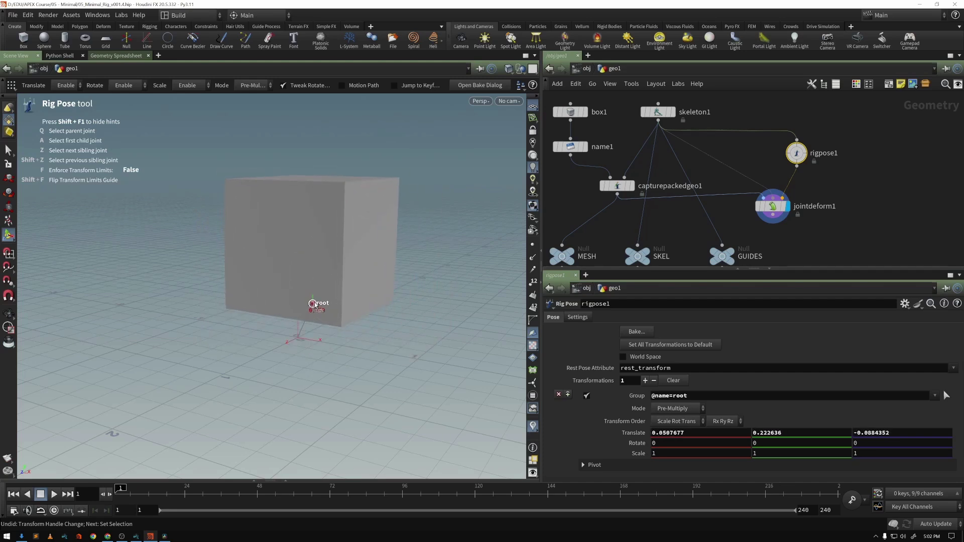
key("ctrl+z")
key("ctrl+z")
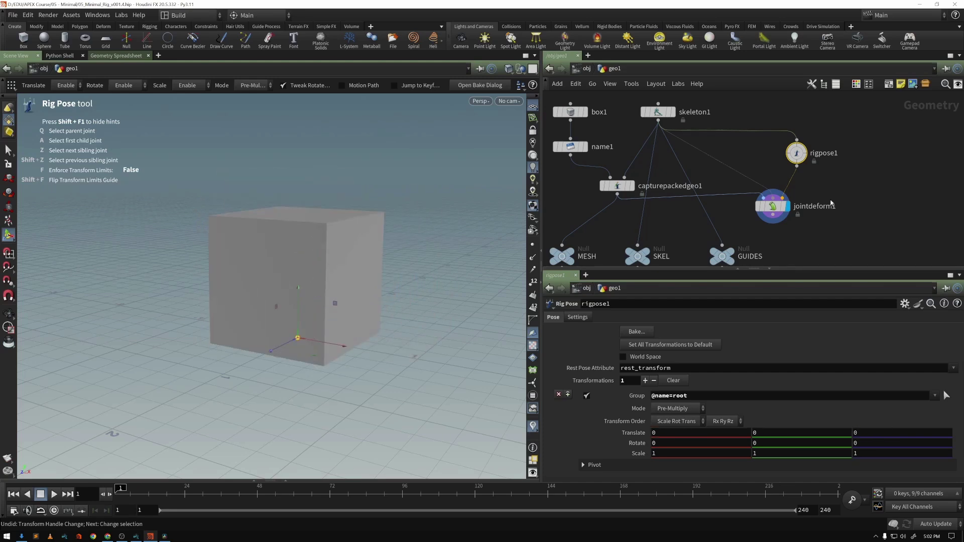
left_click(776, 211)
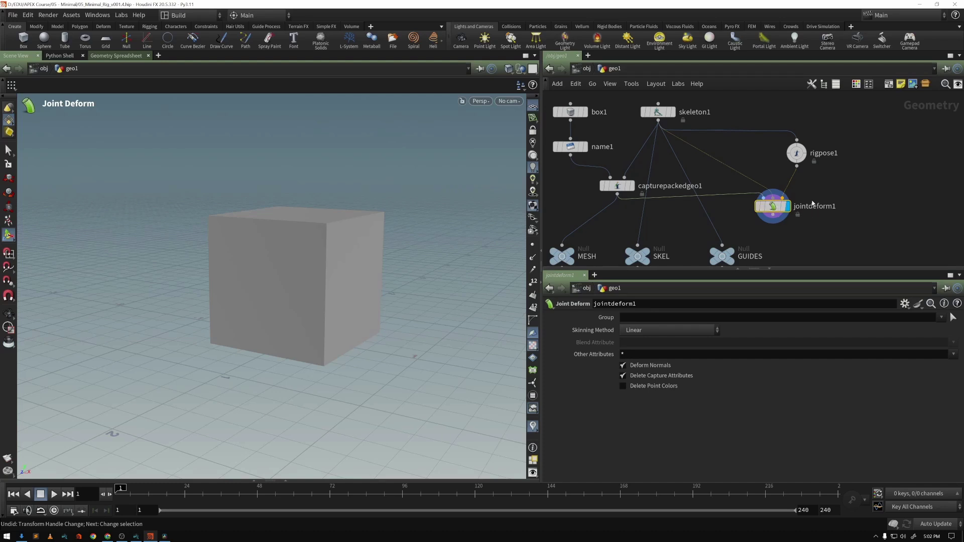
left_click(797, 153, "shift")
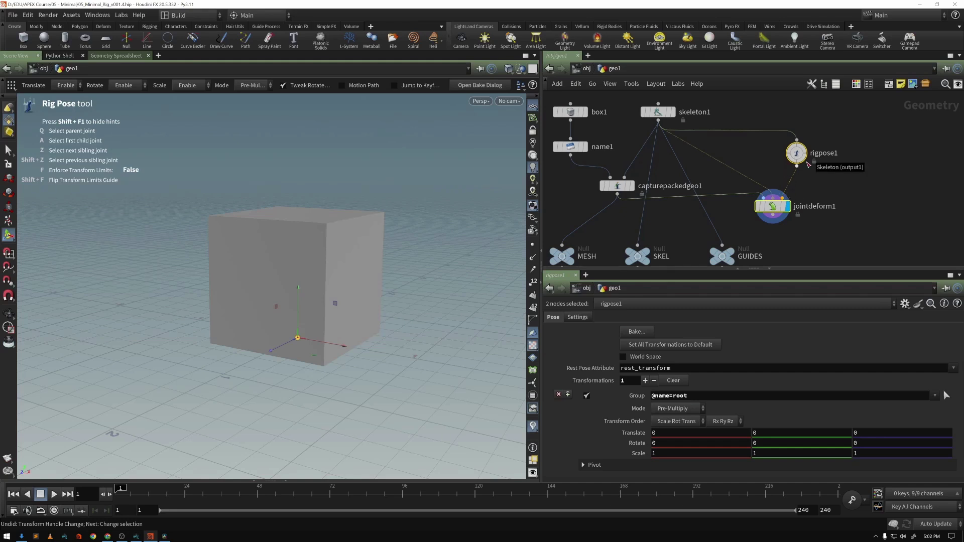
left_click_drag(797, 167, 783, 197)
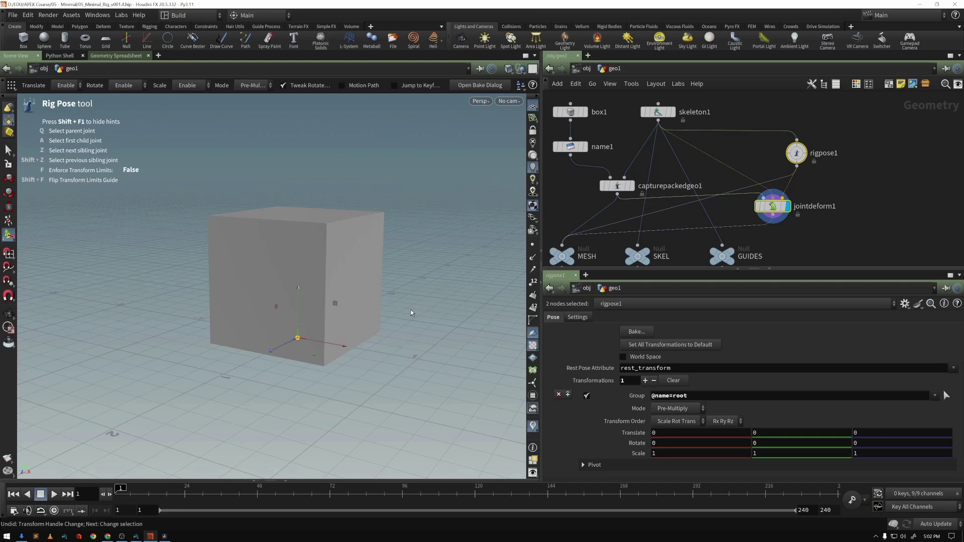
key("Escape")
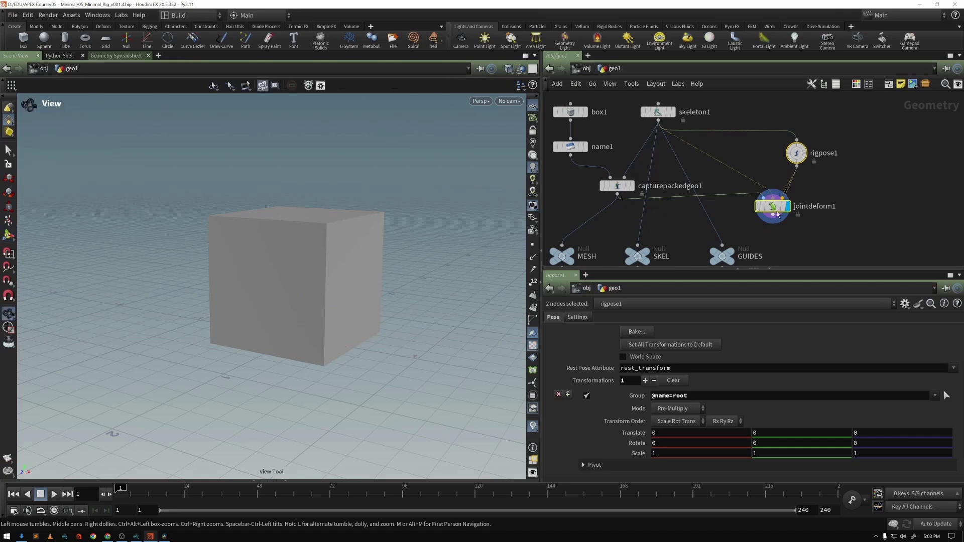
left_click(802, 189)
- Display the packfolder1 output in the viewport and open its parameters
scroll(802, 189, "down", 2)
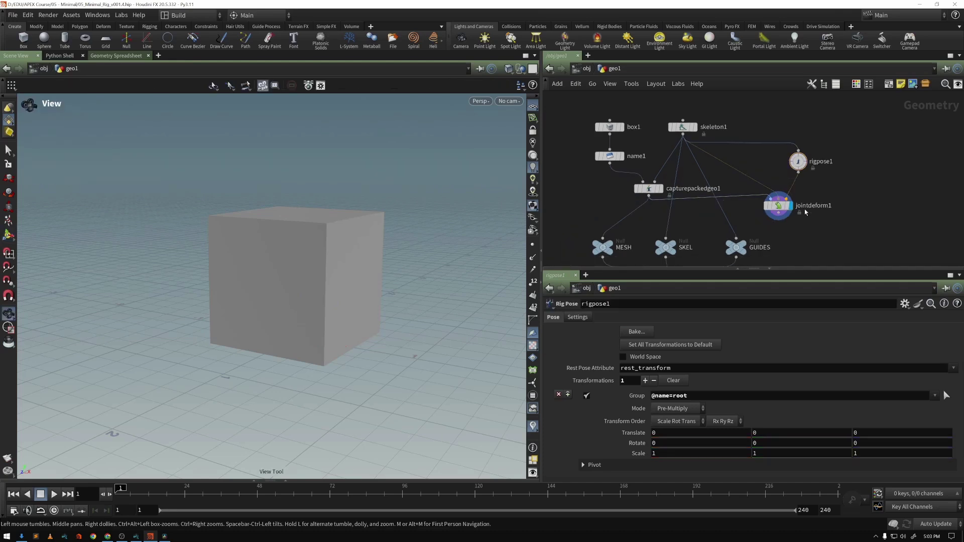
middle_click_drag(803, 189, 858, 140)
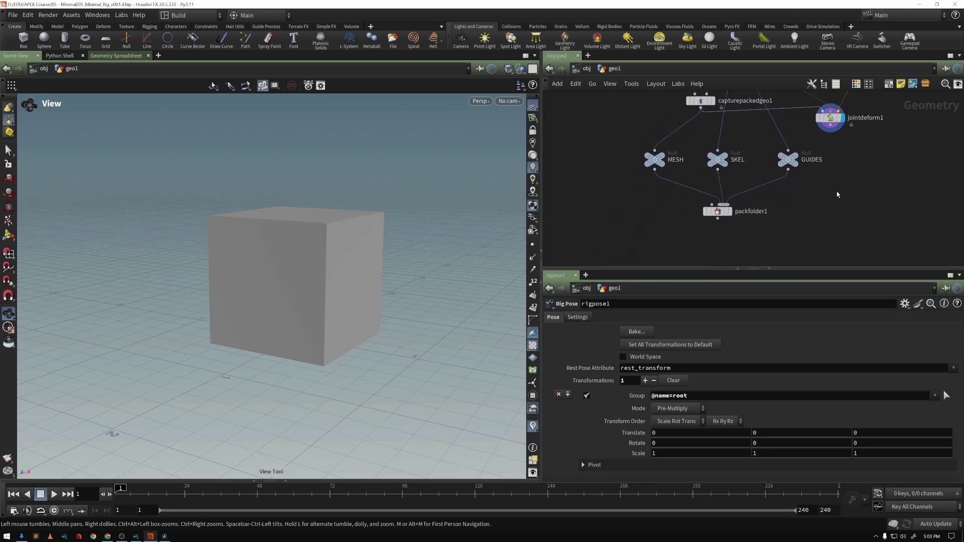
scroll(727, 206, "up", 3)
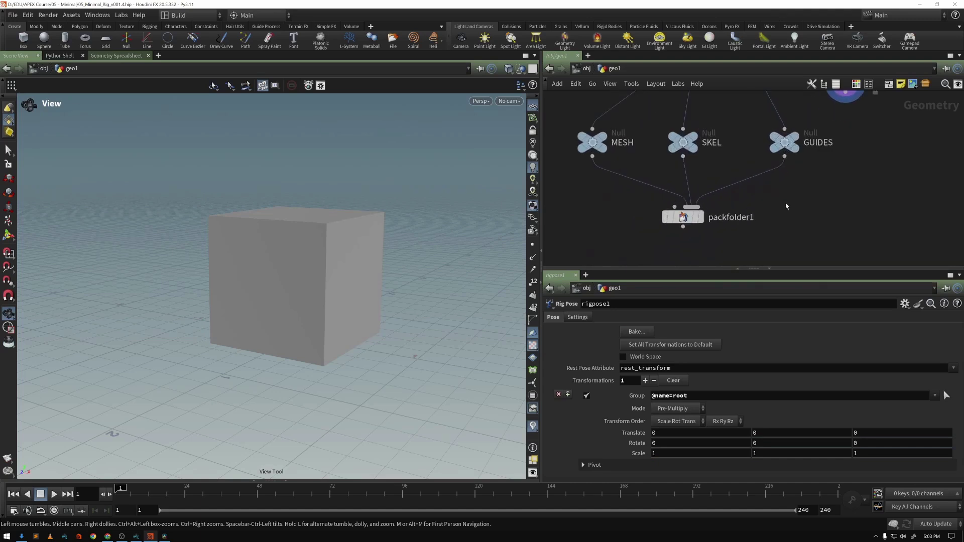
left_click(703, 205)
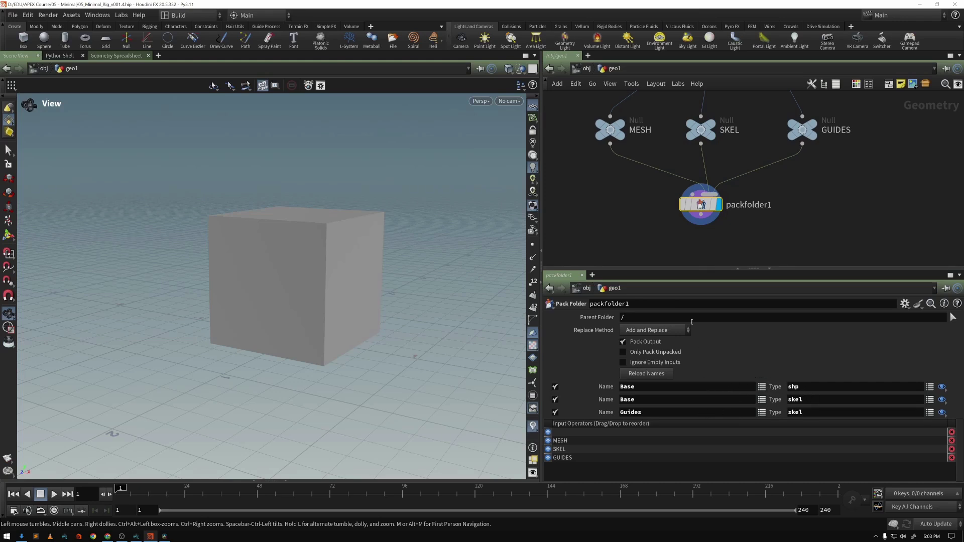
left_click(623, 227)
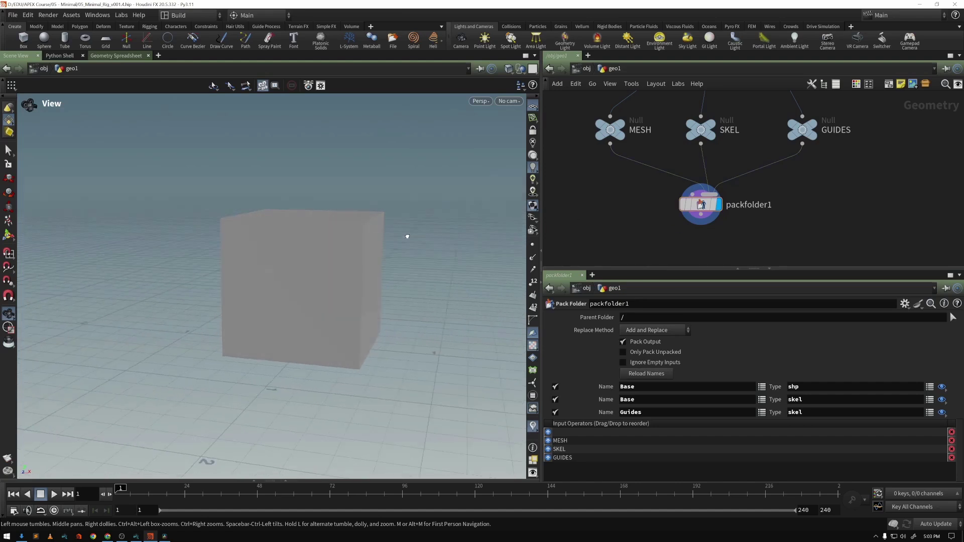
left_click_drag(407, 236, 389, 240)
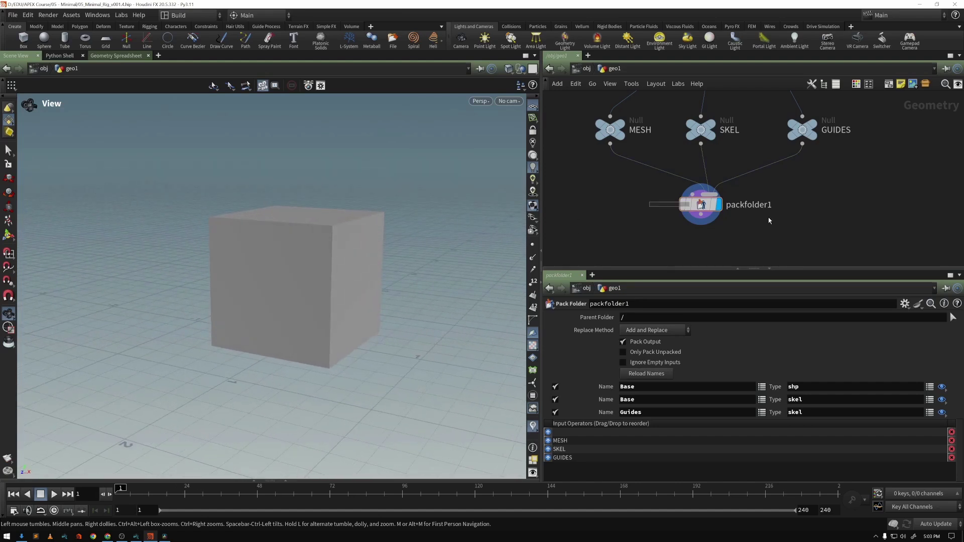
- Select packfolder1 and examine its packed folder contents in an enlarged Rig Tree, then hide the tree again
left_click(685, 205)
scroll(613, 216, "down", 2)
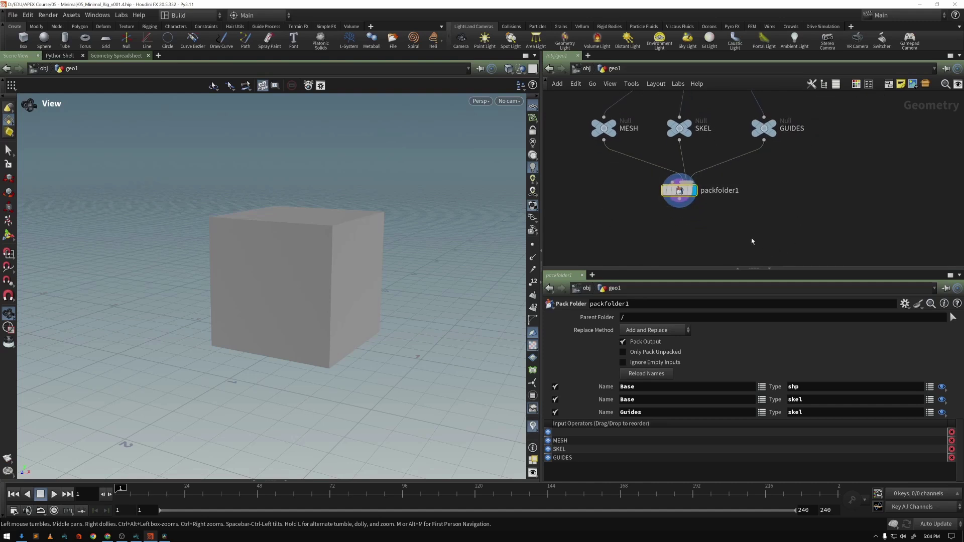
middle_click_drag(716, 241, 716, 223)
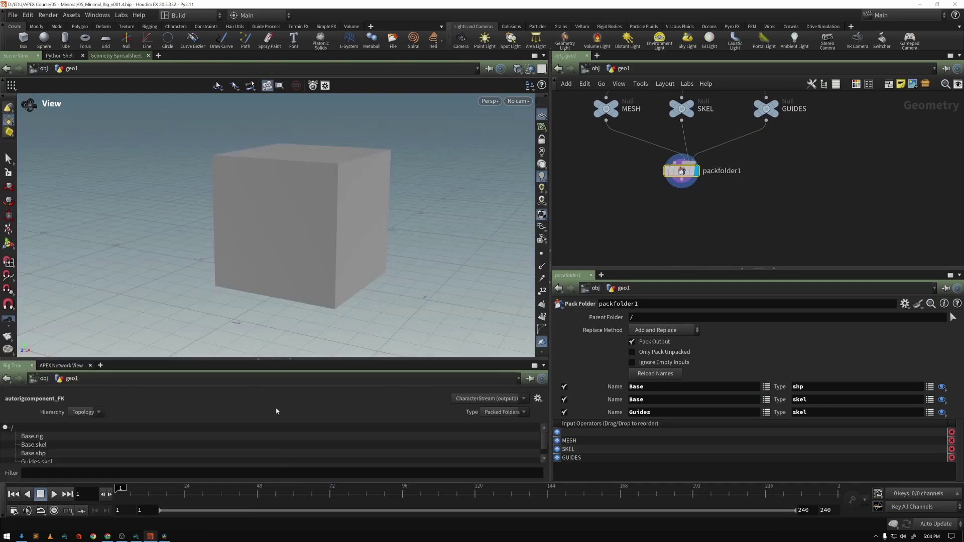
left_click(289, 480)
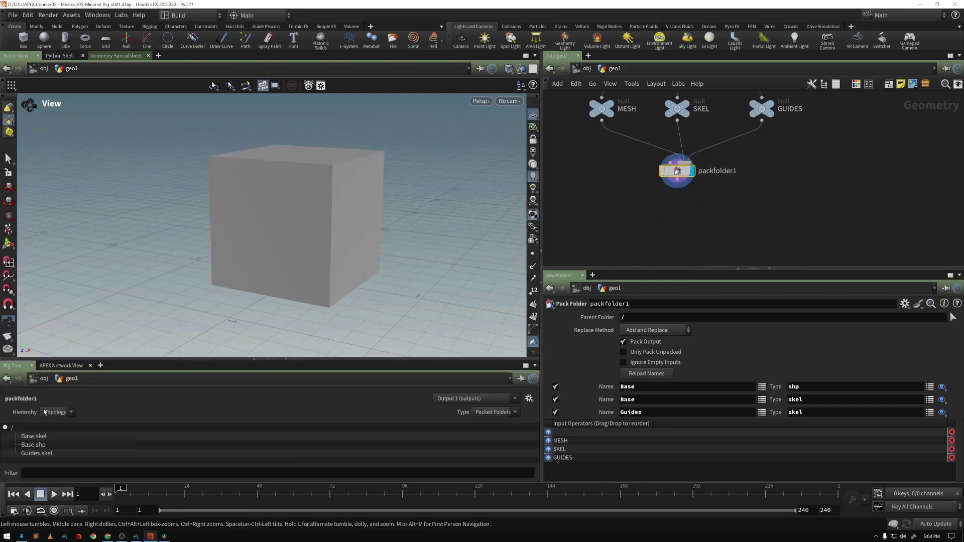
left_click_drag(61, 358, 61, 289)
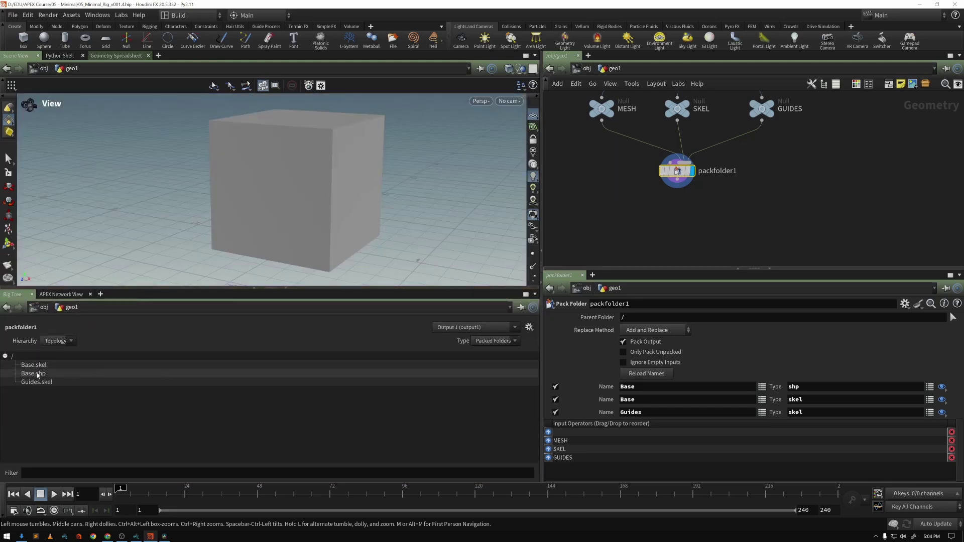
left_click(286, 289)
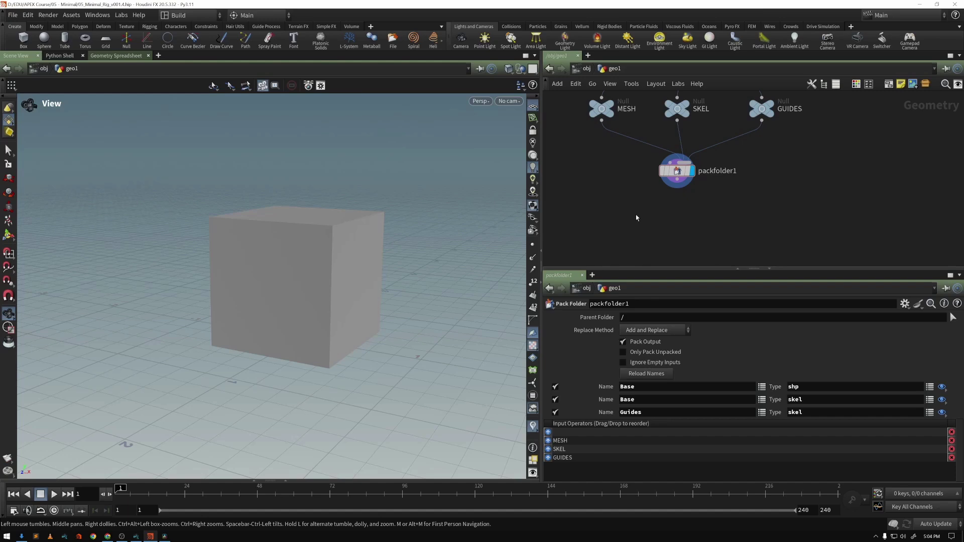
- Add an APEX Autorig Component node beside and slightly below packfolder1
key("Tab")
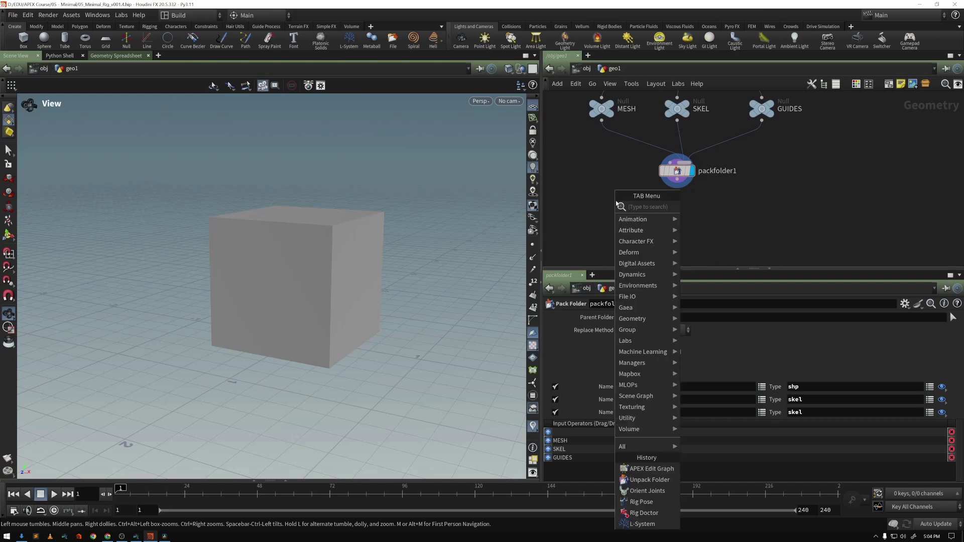
type("apex")
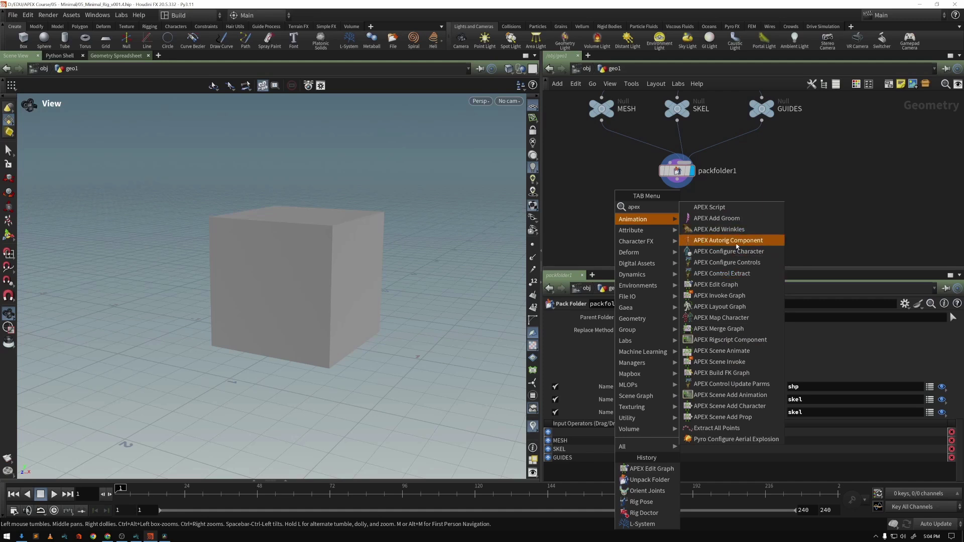
left_click(736, 243)
left_click(776, 205)
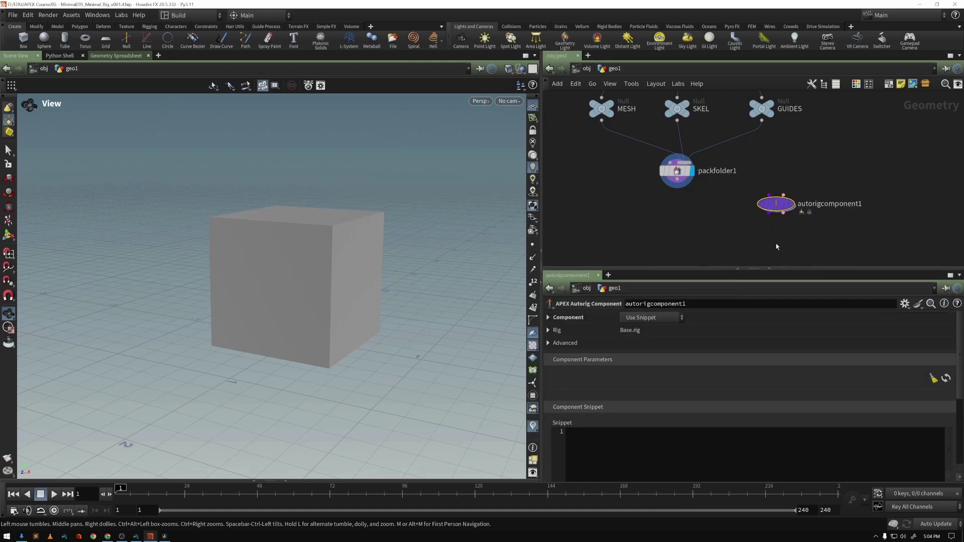
- Connect the packfolder1 output to the first input of autorigcomponent1
scroll(784, 226, "up", 2)
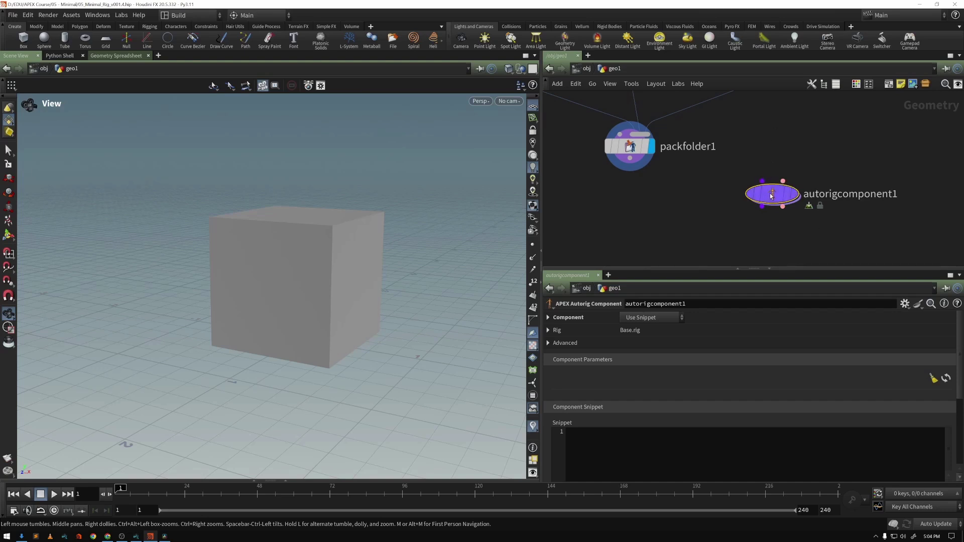
left_click_drag(763, 183, 748, 194)
scroll(709, 184, "down", 2)
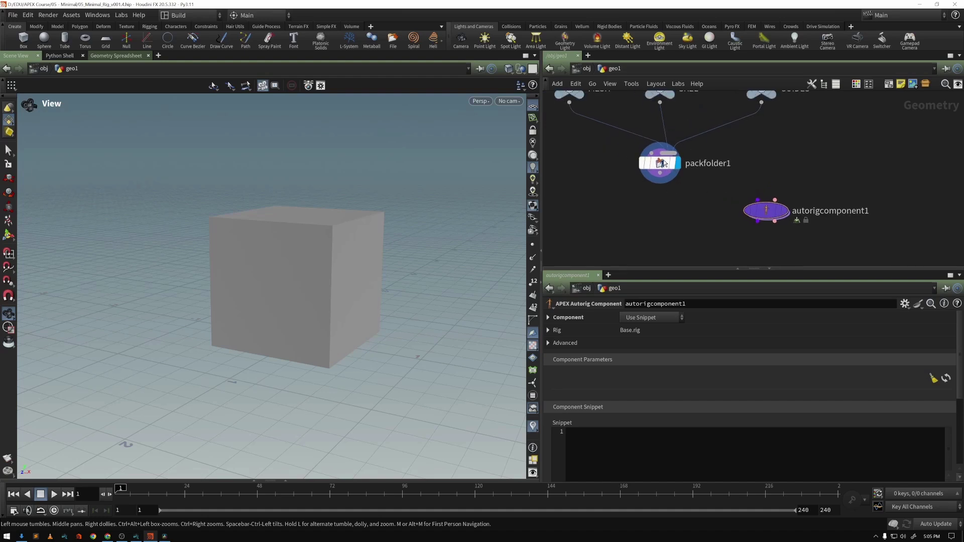
left_click_drag(660, 174, 756, 200)
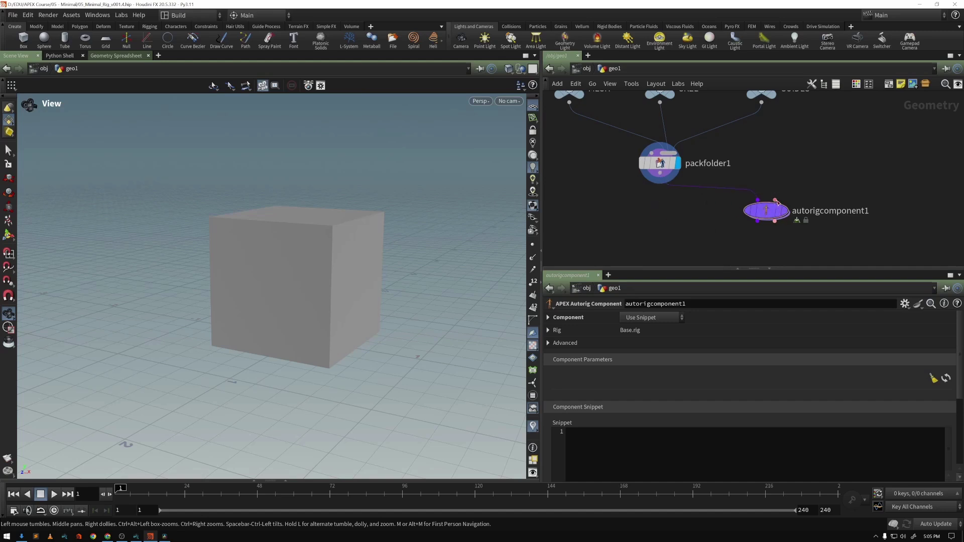
scroll(776, 202, "up", 1)
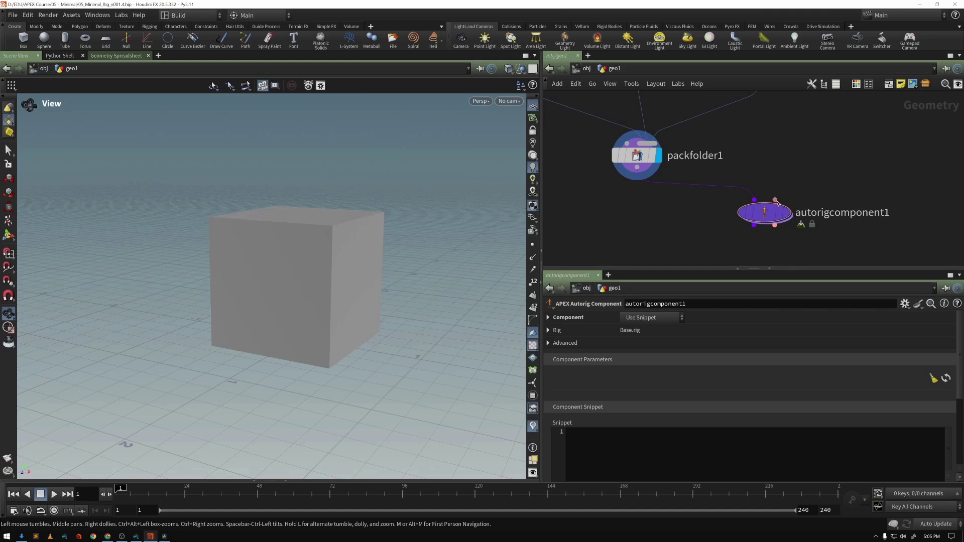
- Set the component source of autorigcomponent1 to Use Second Input and keep the node selected
left_click_drag(778, 158, 848, 199)
left_click_drag(772, 141, 842, 183)
mouse_move(793, 148)
left_mouse_down()
mouse_move(834, 191)
mouse_move(829, 171)
mouse_move(802, 154)
left_mouse_up()
left_click(765, 214)
left_click(655, 319)
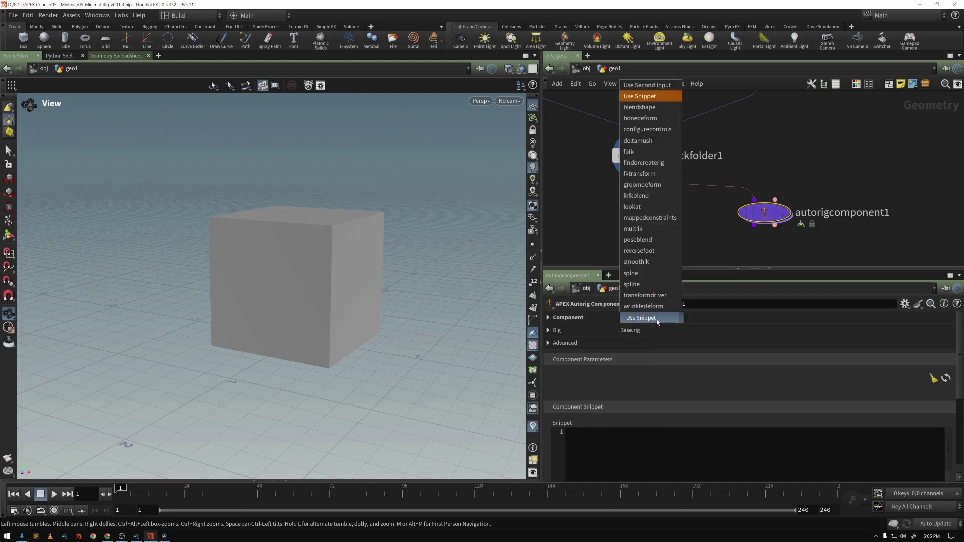
left_click(650, 86)
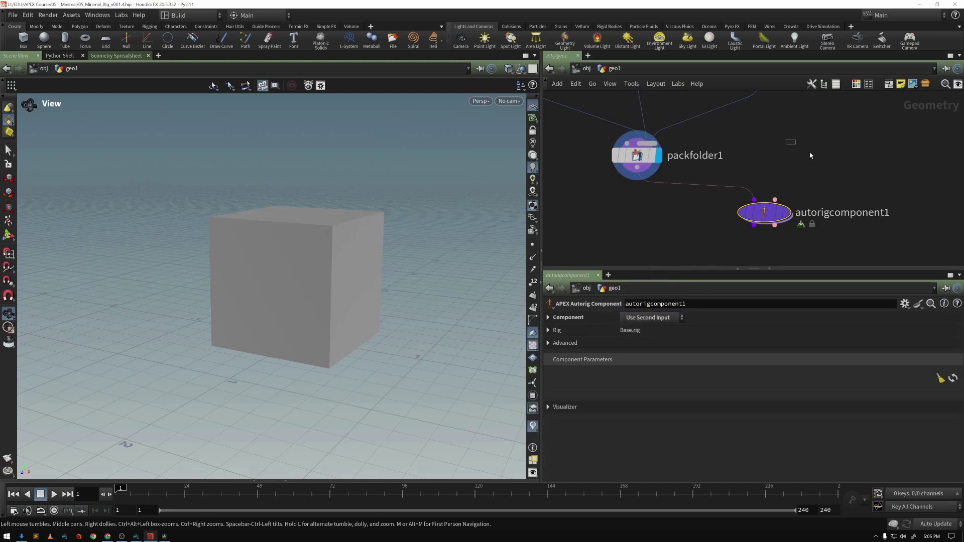
left_click_drag(786, 140, 886, 190)
scroll(858, 194, "down", 2)
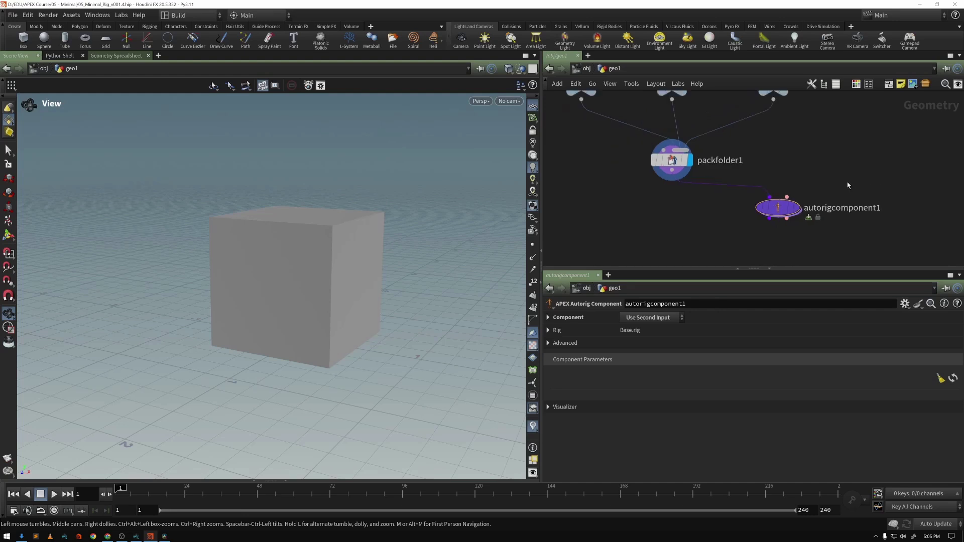
left_click(786, 214)
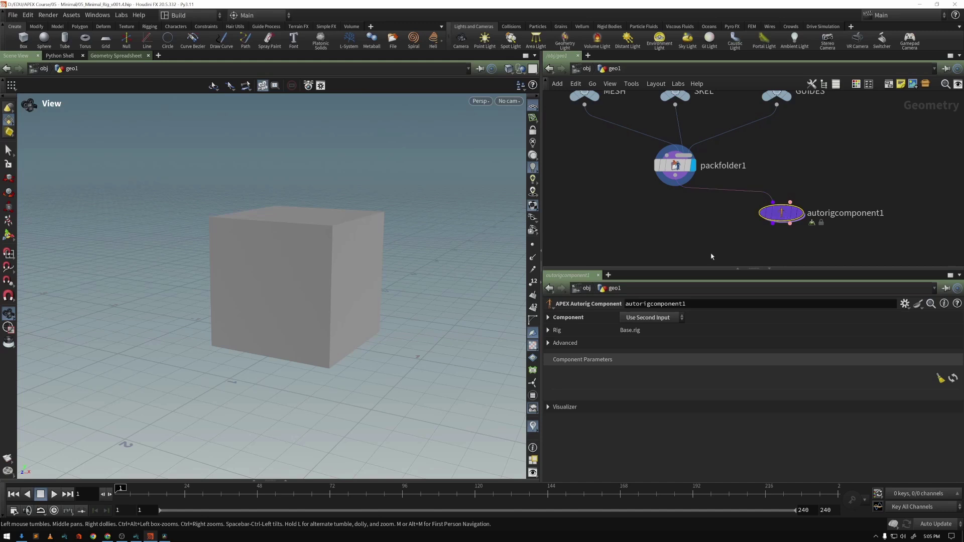
- Review the component sources available for autorigcomponent1, then delete that node from below packfolder1
left_click(653, 318)
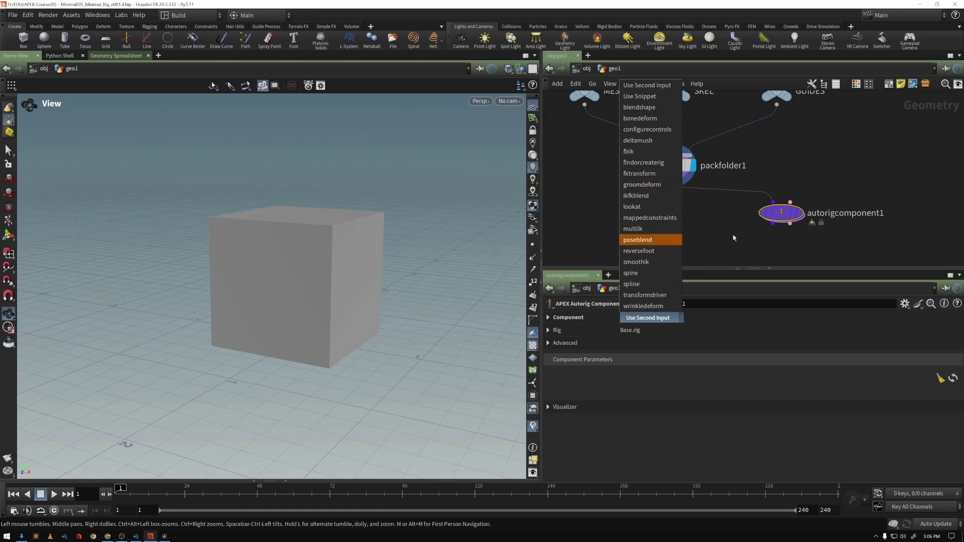
key("Delete")
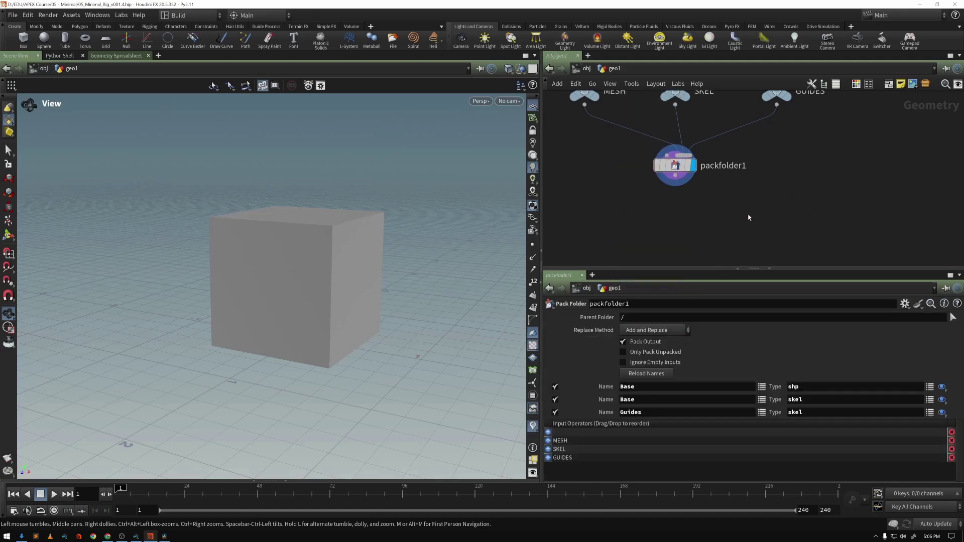
left_click(676, 182)
- Select the autorigcomponent_FK node, expand its Component settings and examine the available component sources, keeping fktransform
middle_click_drag(722, 222, 703, 167)
left_click(678, 232)
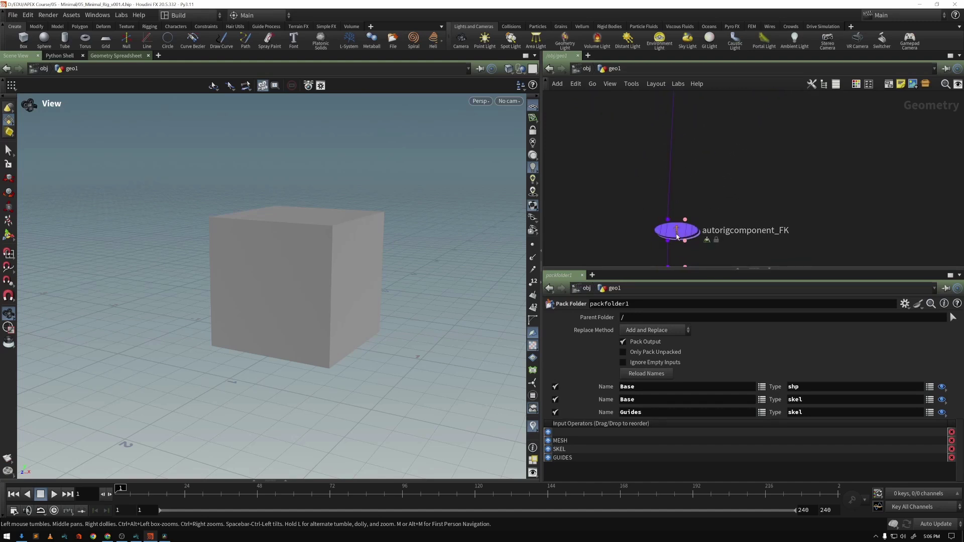
left_click(678, 232)
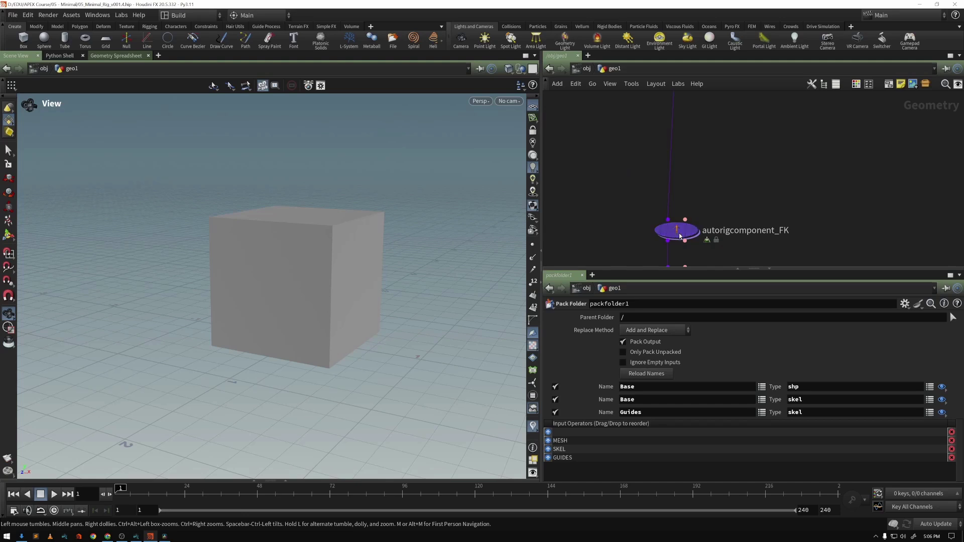
double_click(781, 234)
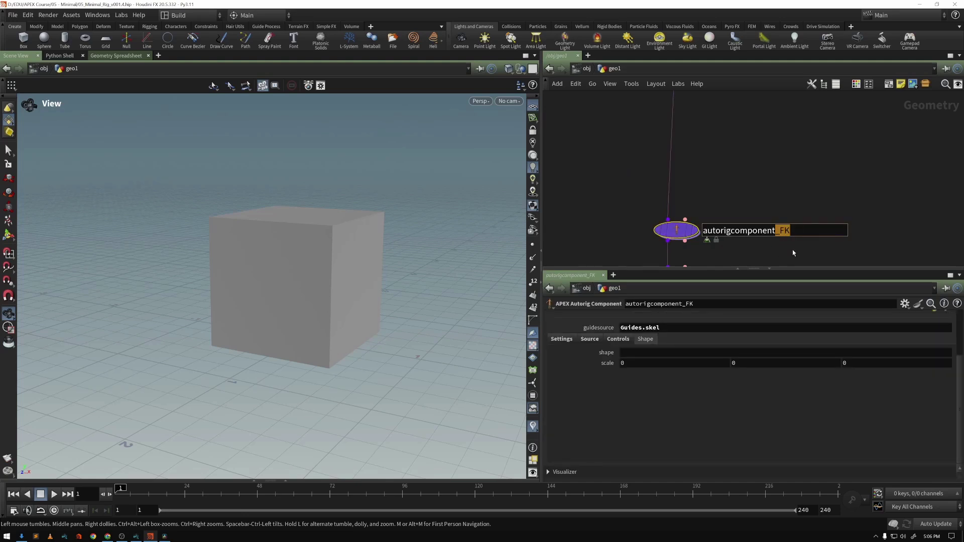
key("Return")
scroll(751, 404, "up", 2)
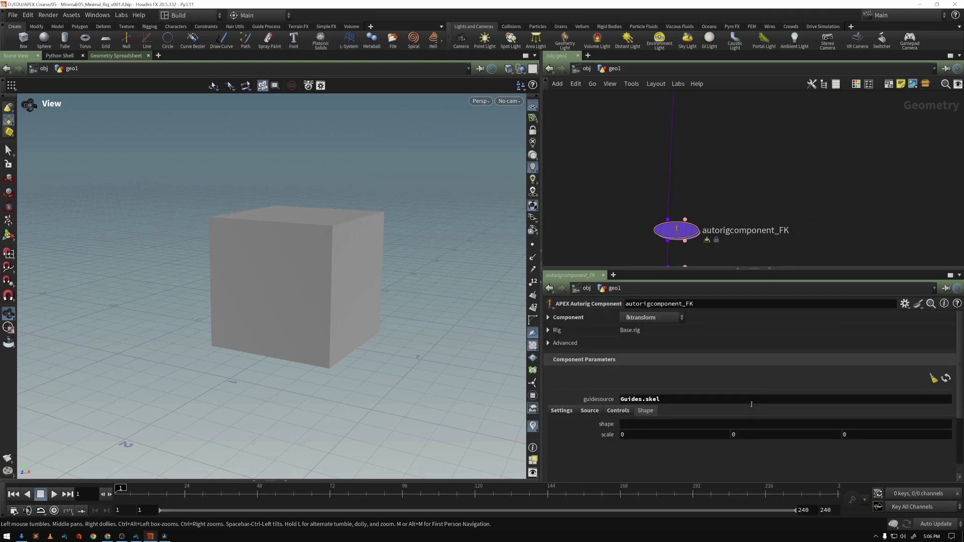
left_click(675, 231)
left_click(549, 318)
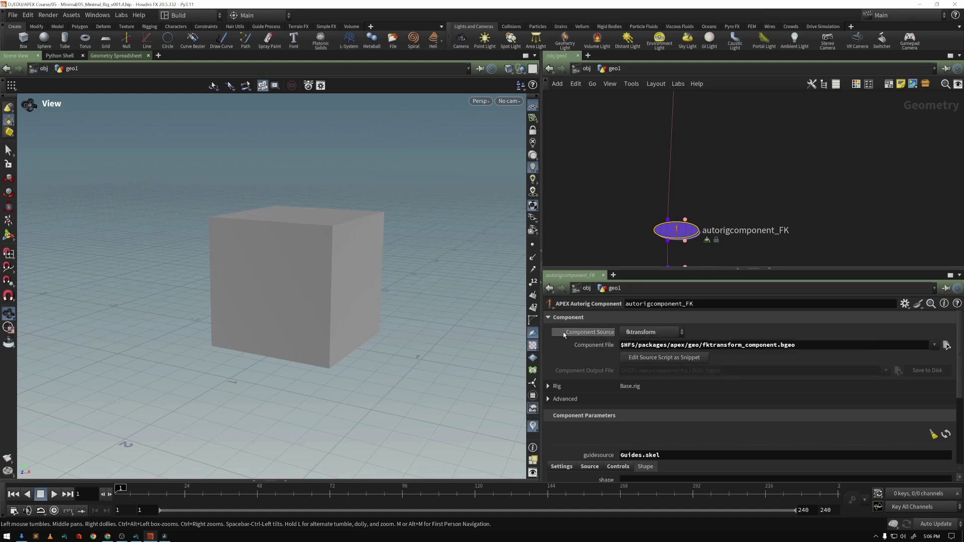
left_click(652, 334)
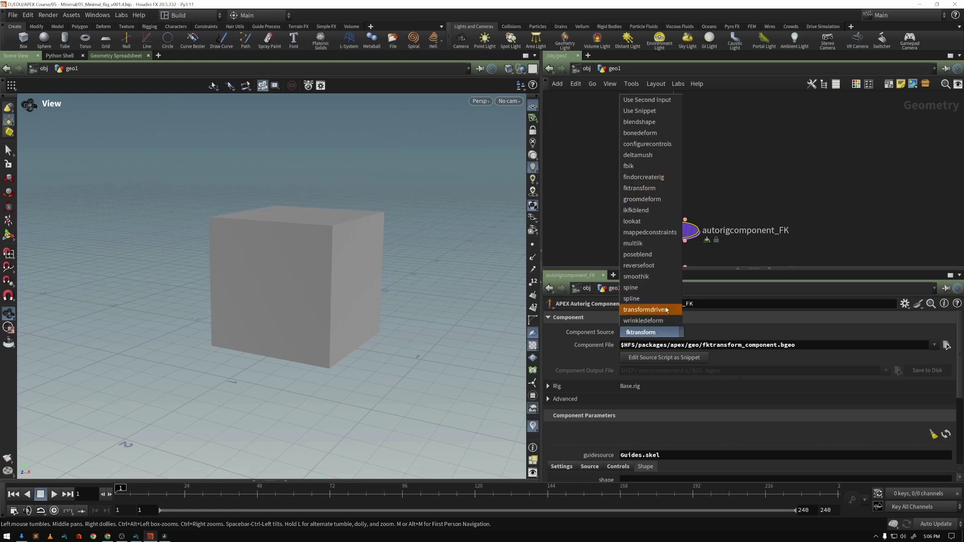
left_click(759, 328)
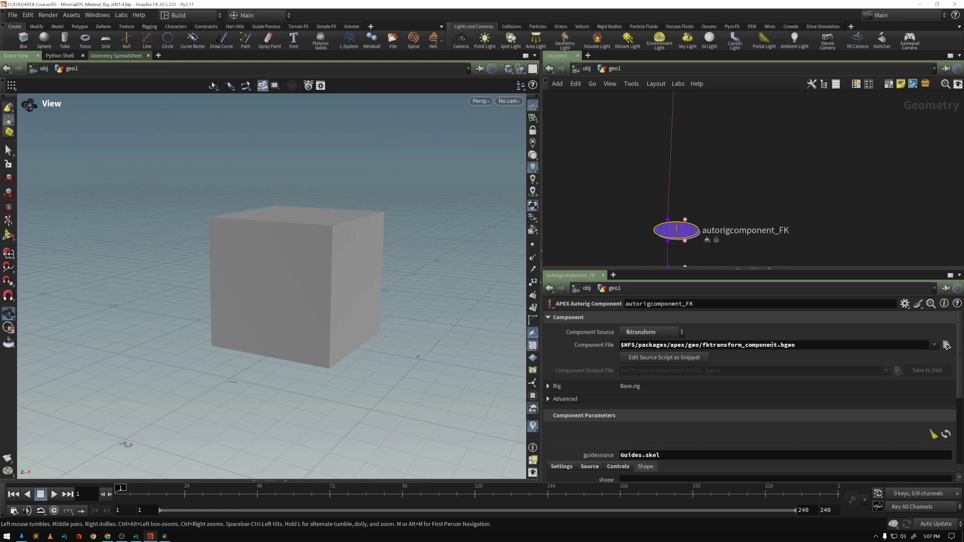
- Copy the full Component File path from autorigcomponent_FK
left_click_drag(798, 347, 618, 347)
key("ctrl+c")
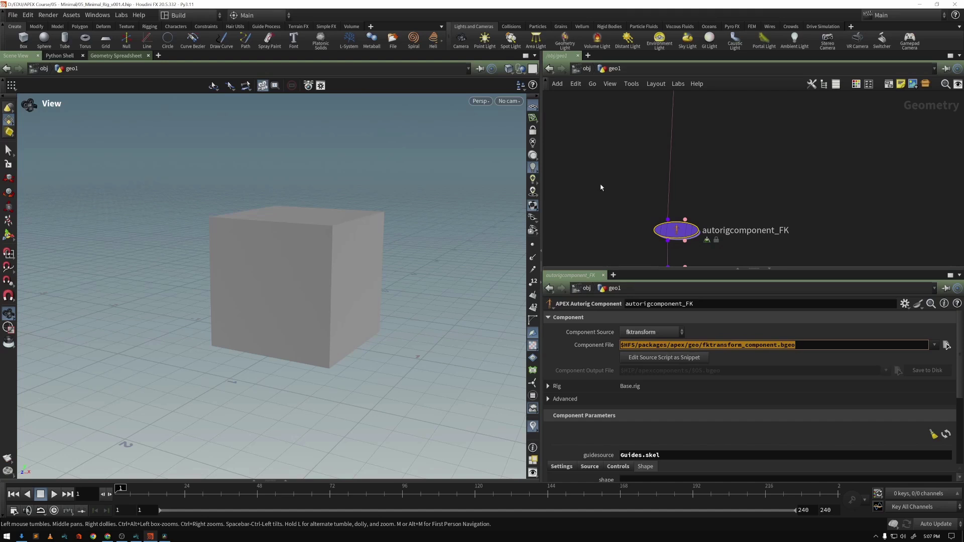
left_click(658, 238)
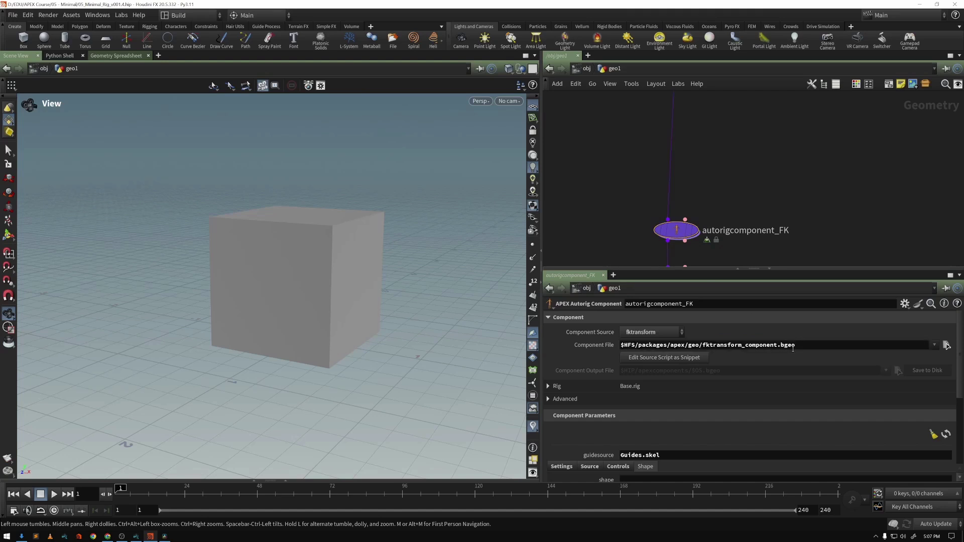
- Add a File node above and beside autorigcomponent_FK and display its output
key("Tab")
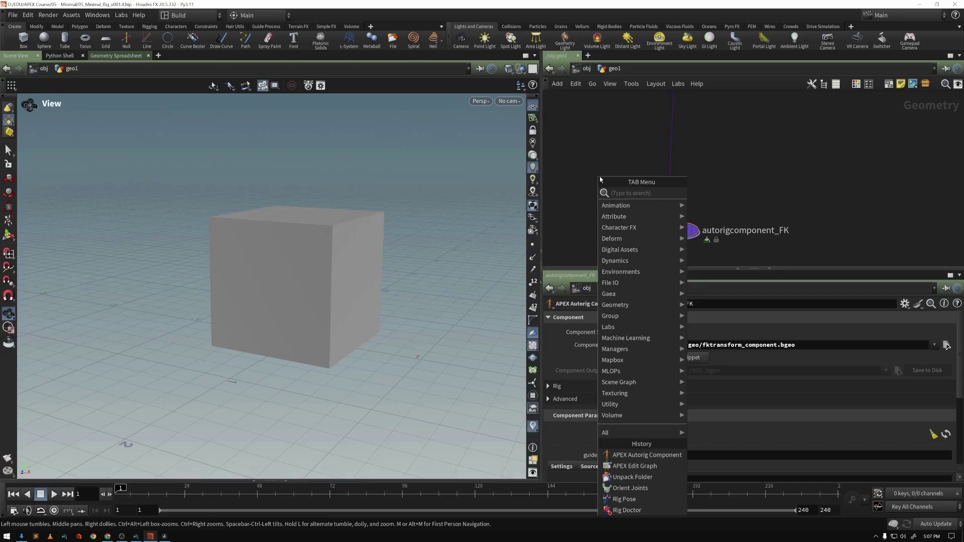
type("file")
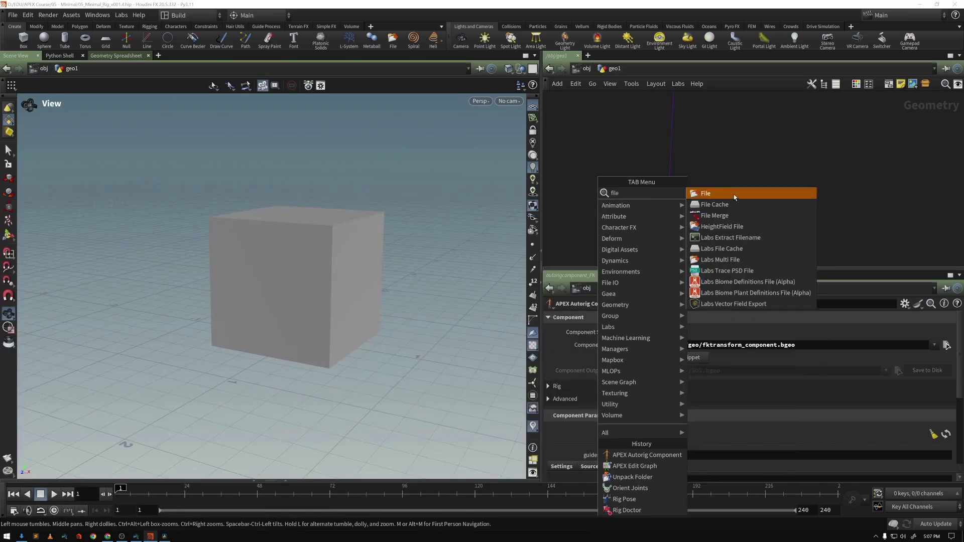
left_click(723, 194)
left_click(756, 187)
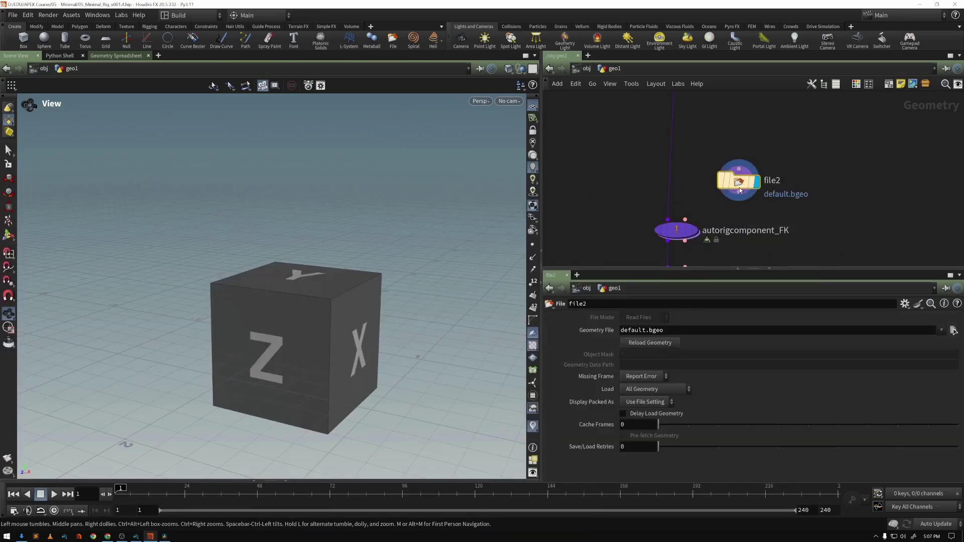
- Set the geometry file of file2 to $HFS/packages/apex/geo/fktransform_component.bgeo by pasting the copied path
left_click(684, 332)
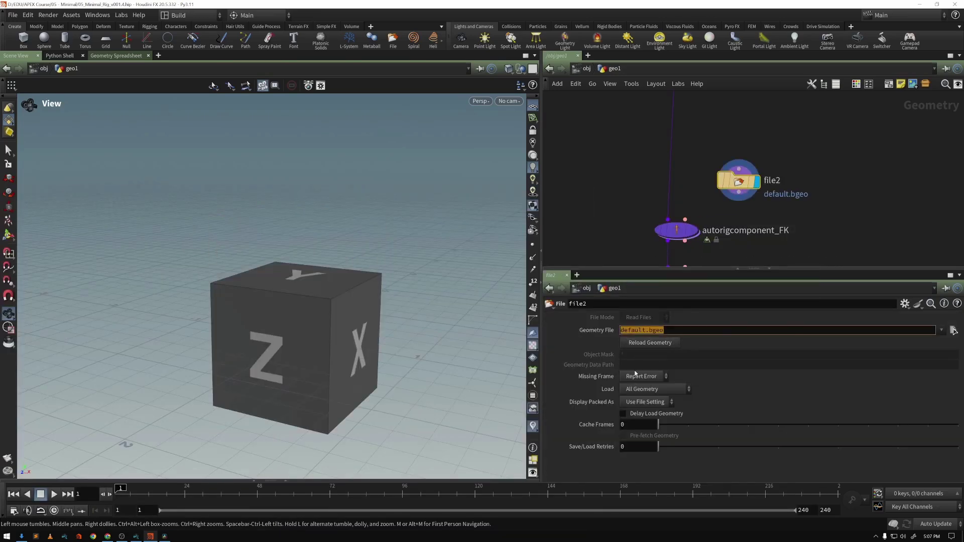
key("ctrl+v")
key("Return")
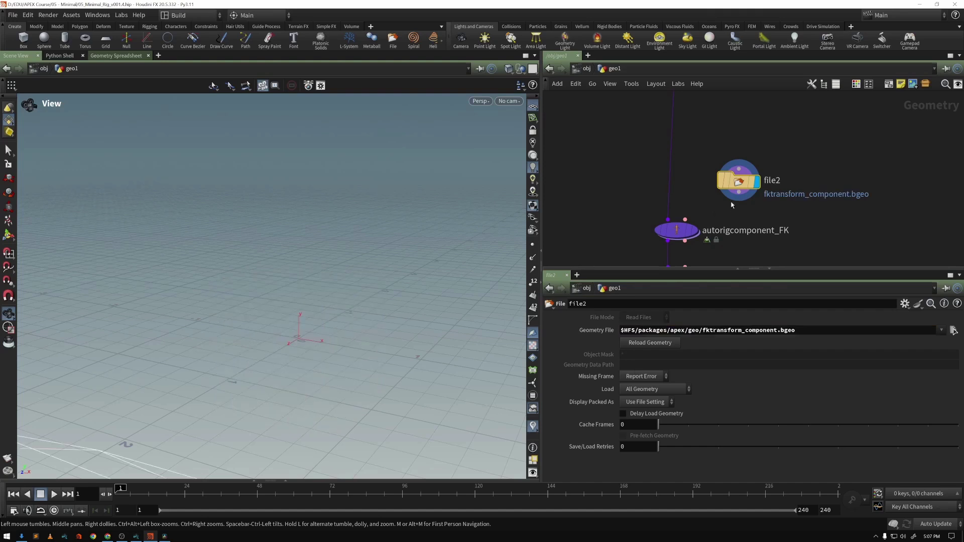
- Inspect the file2 geometry in the viewport and show its whole graph in the APEX Network View
middle_click(739, 185)
left_click_drag(370, 216, 295, 268)
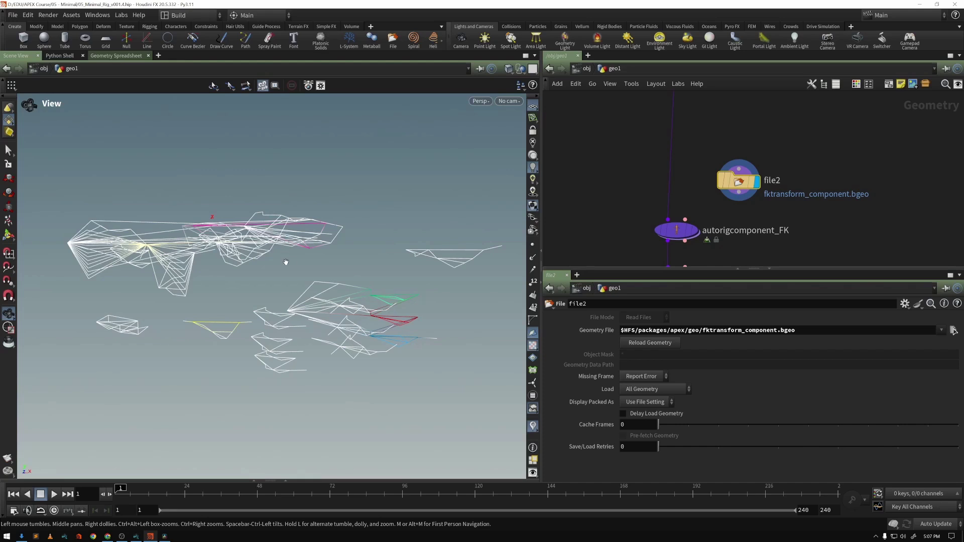
left_click(288, 481)
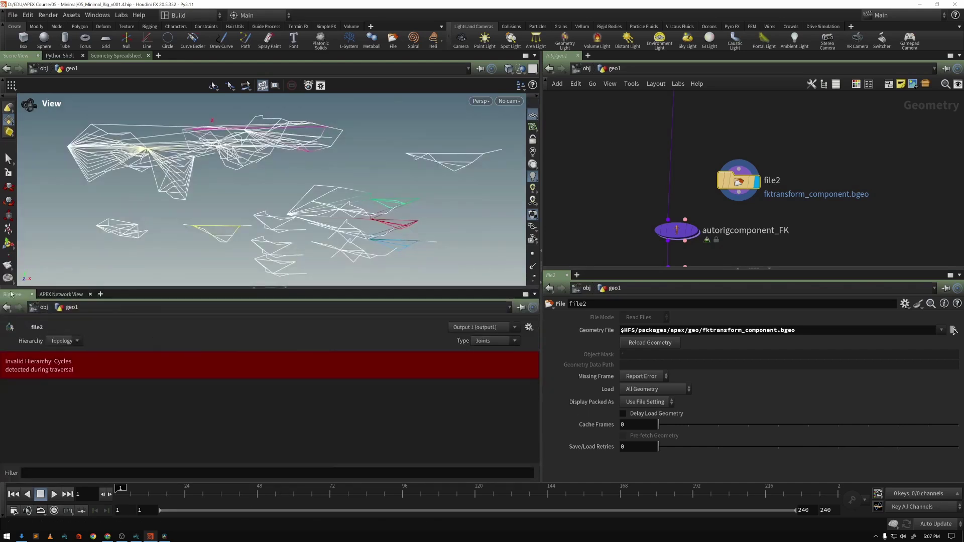
left_click(67, 295)
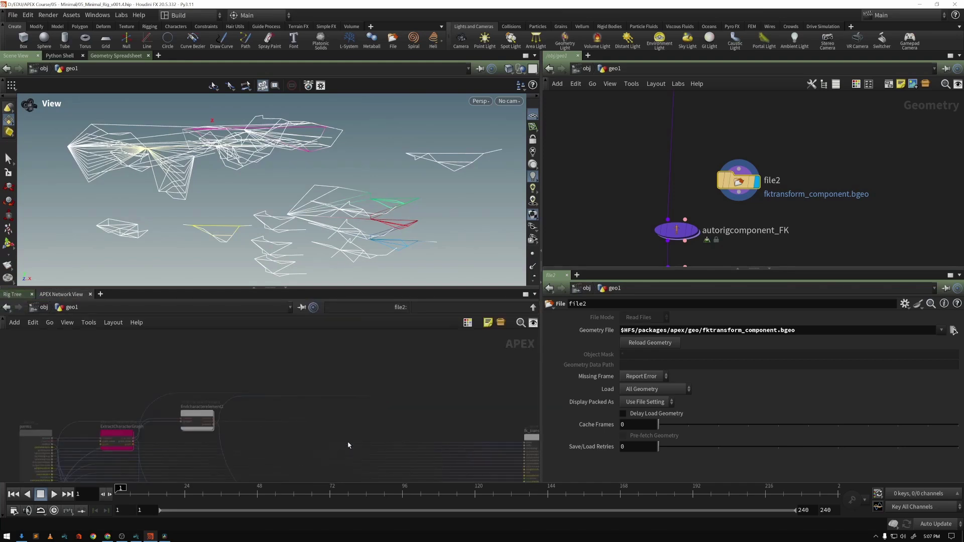
key("h")
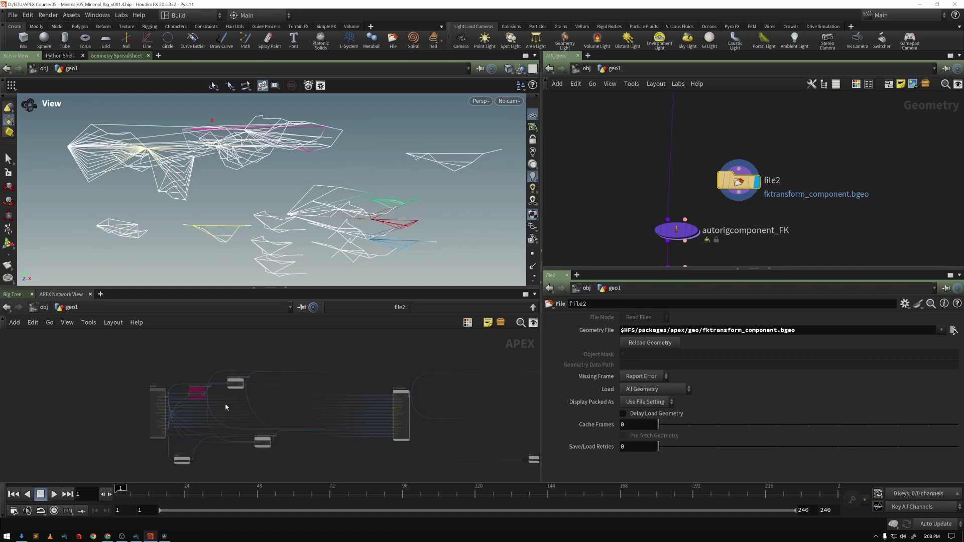
key("l")
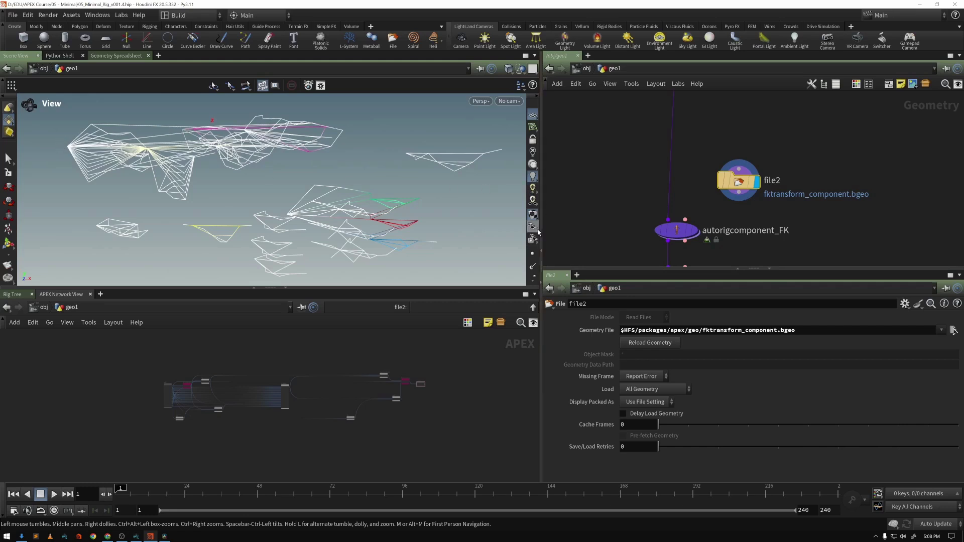
- Turn on point display in the viewport and select the parms node at the start of the APEX graph
left_click(533, 254)
right_click_drag(86, 148, 175, 173)
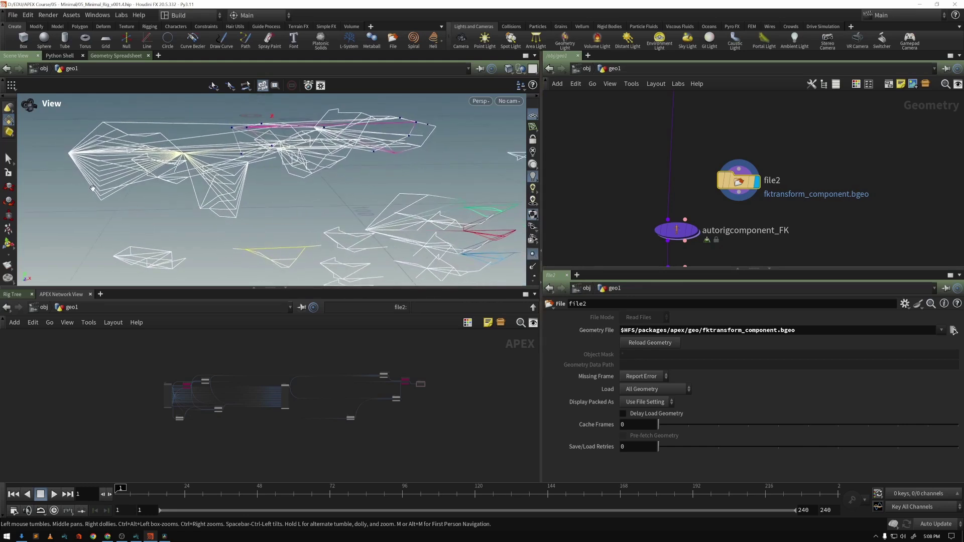
left_click(168, 389)
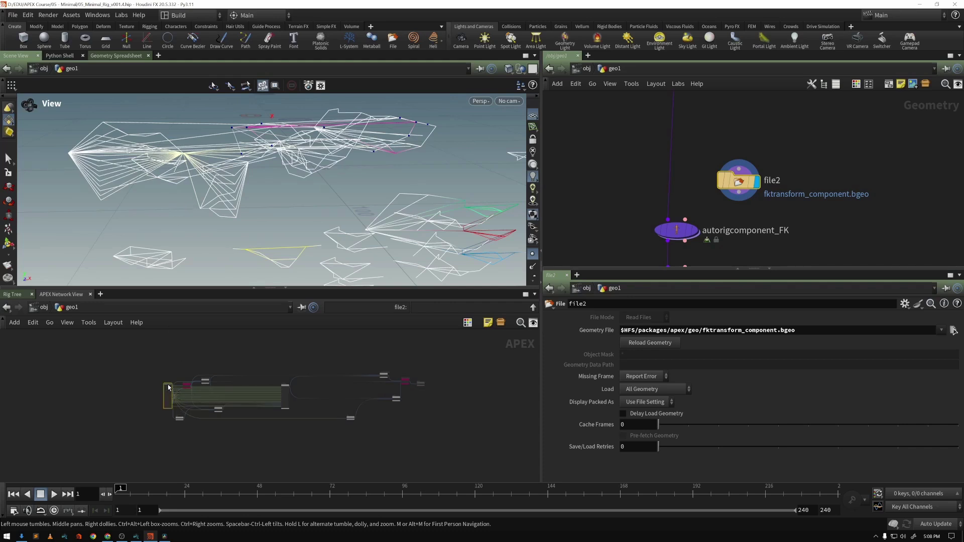
left_click(153, 365)
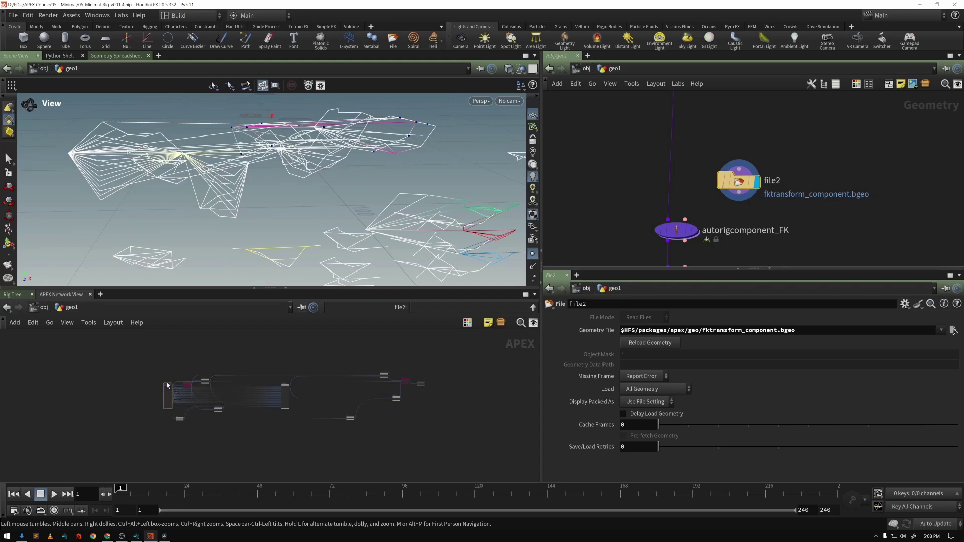
left_click_drag(160, 365, 175, 402)
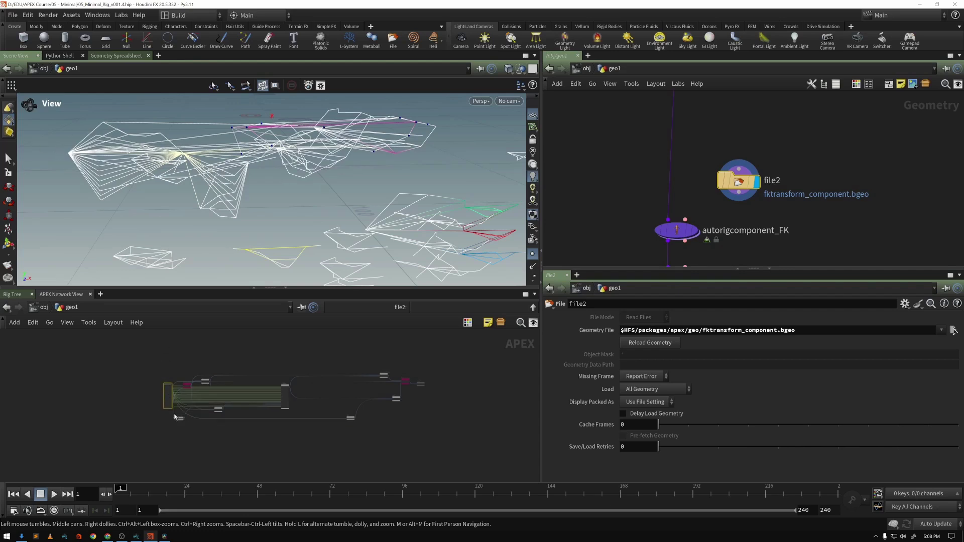
- Move the parms node farther left, away from ExtractCharacterGraph, in the APEX graph
scroll(181, 396, "up", 6)
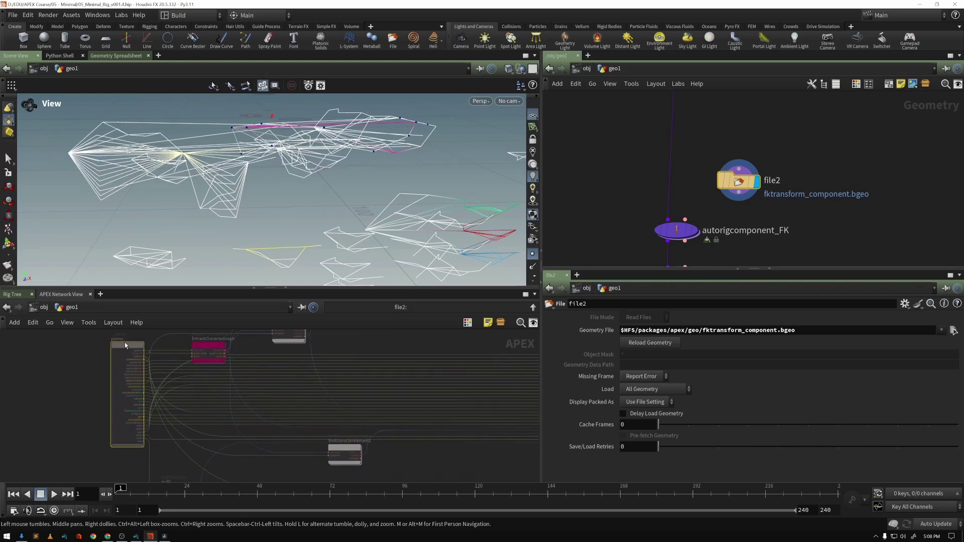
left_click_drag(124, 342, 59, 348)
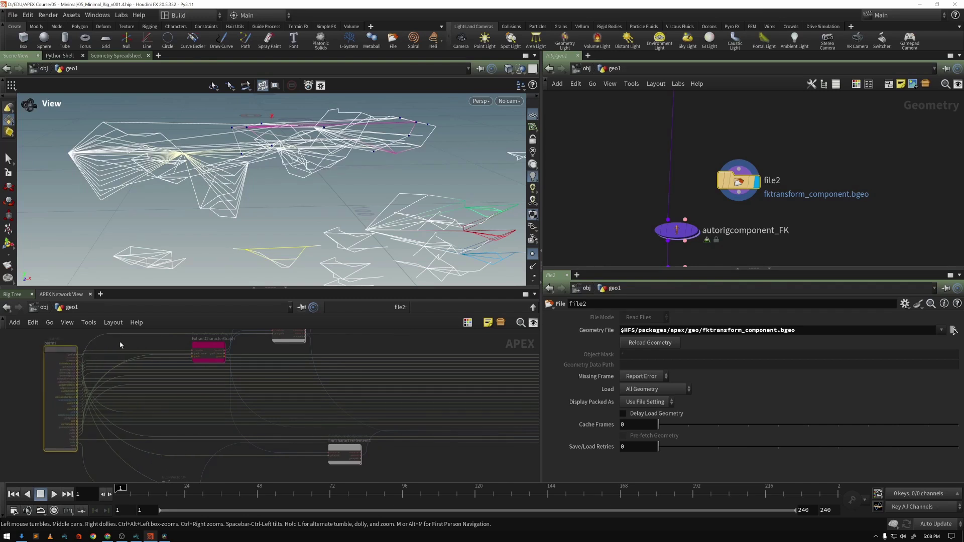
middle_click_drag(162, 334, 116, 360)
- Compare the FindCharacterElement node and the overall APEX graph layout with the matching points and lines in the viewport
left_click(240, 353)
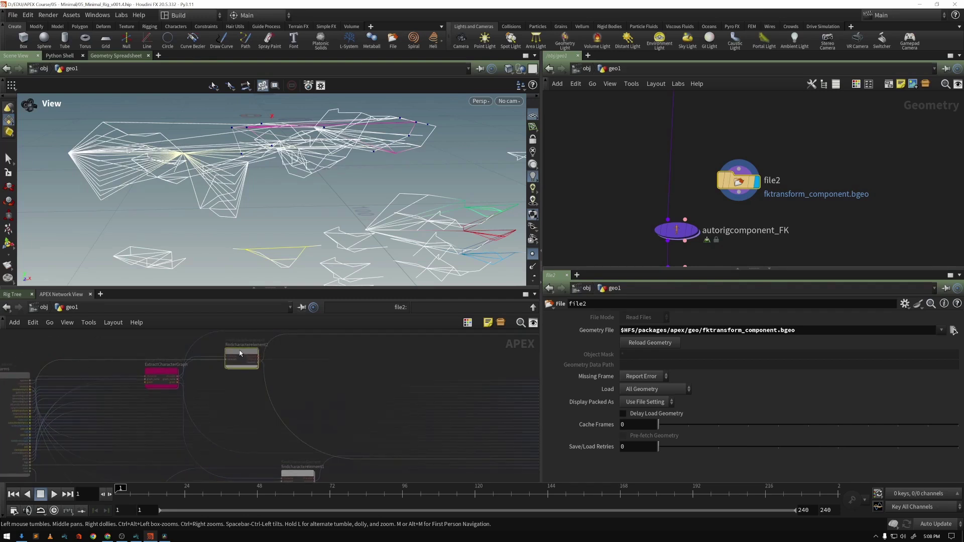
left_click_drag(370, 185, 314, 162)
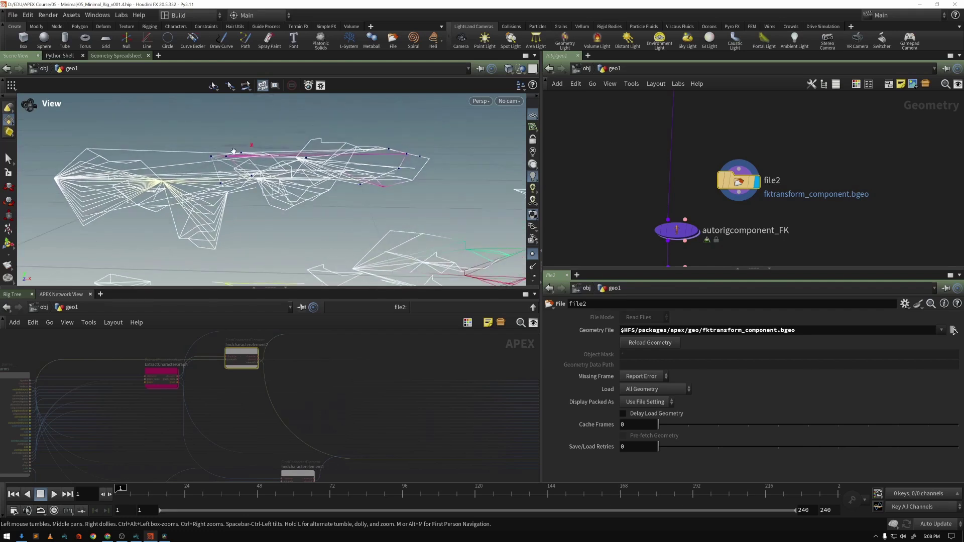
scroll(214, 161, "up", 2)
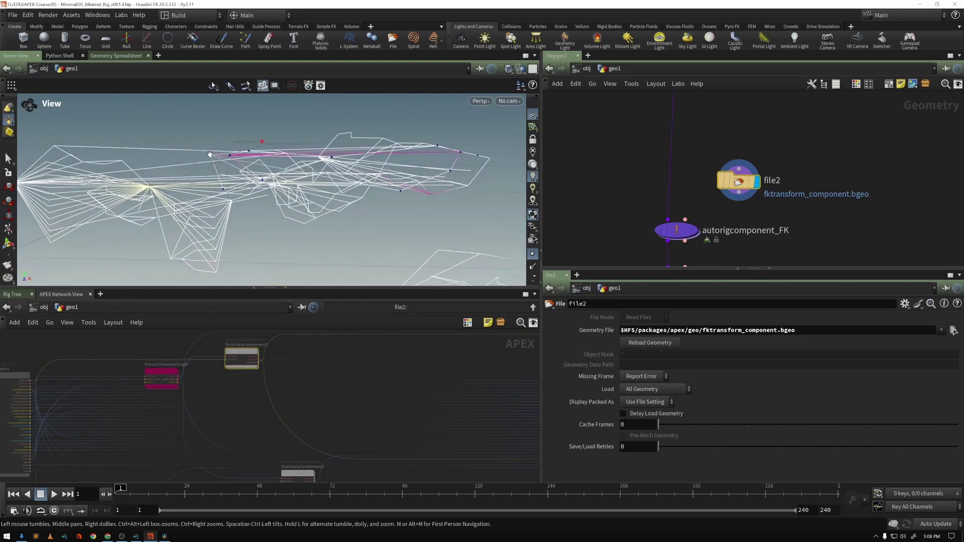
left_click_drag(215, 339, 269, 381)
key("h")
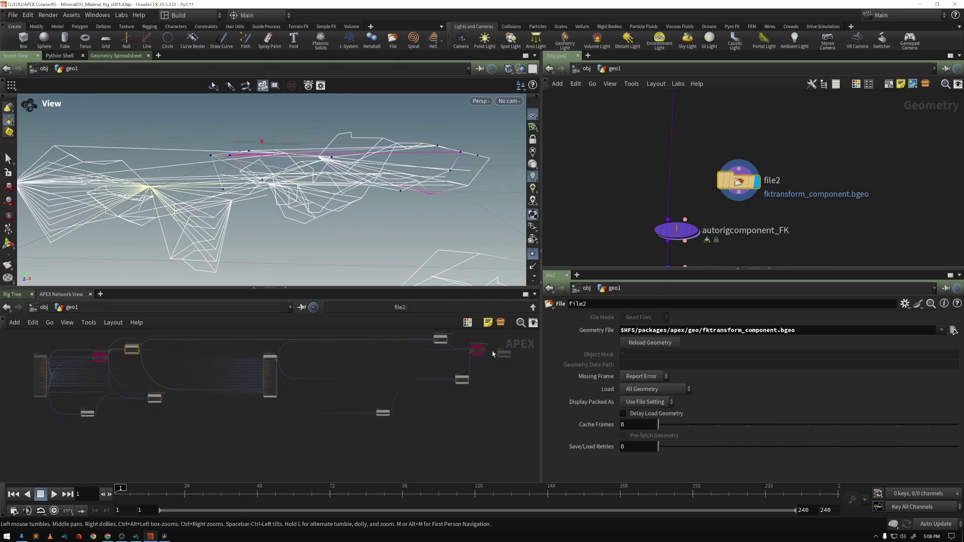
middle_click_drag(399, 384, 412, 398)
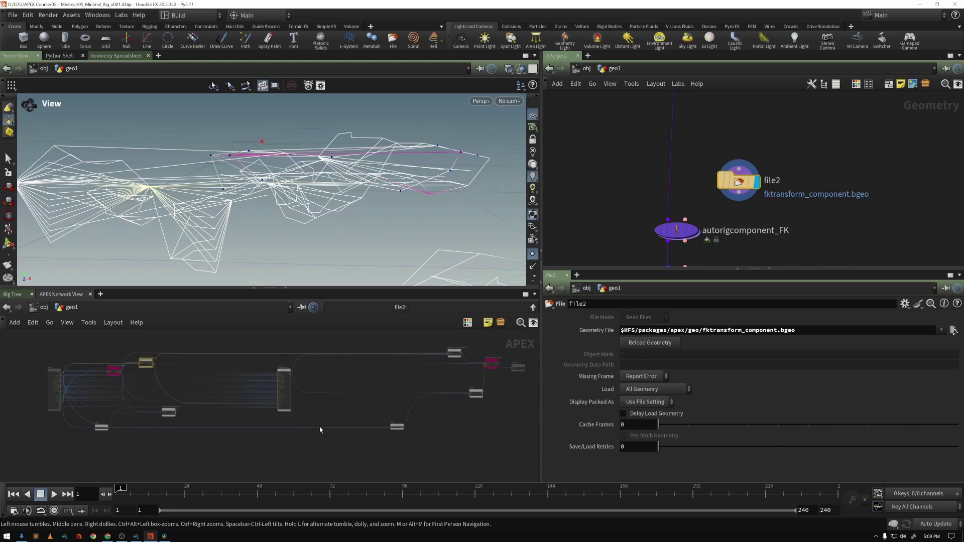
mouse_move(329, 185)
left_mouse_down()
mouse_move(334, 202)
mouse_move(284, 209)
mouse_move(376, 221)
mouse_move(327, 276)
mouse_move(258, 172)
mouse_move(296, 184)
mouse_move(337, 170)
left_mouse_up()
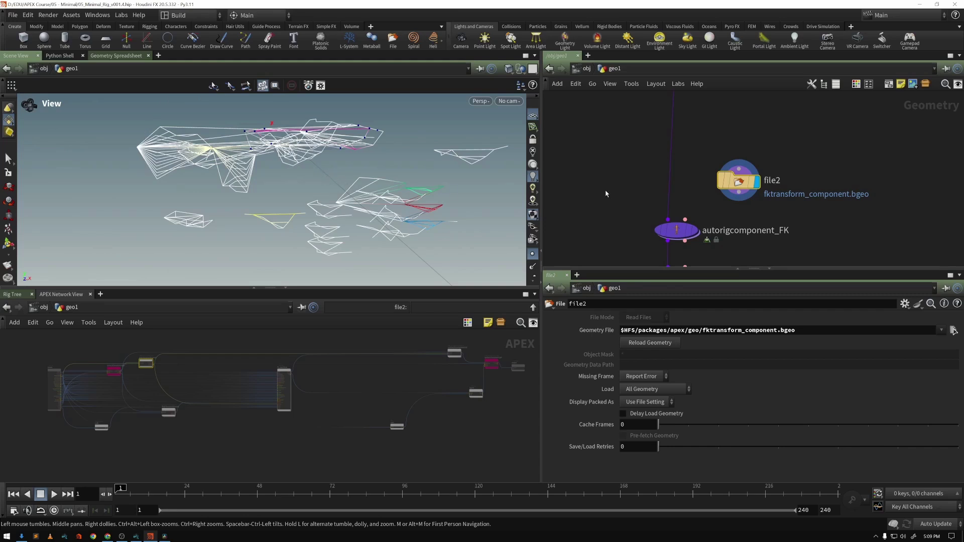
- Examine the point attributes of file2 in the Geometry Spreadsheet, then return to the 3D scene view
left_click(109, 56)
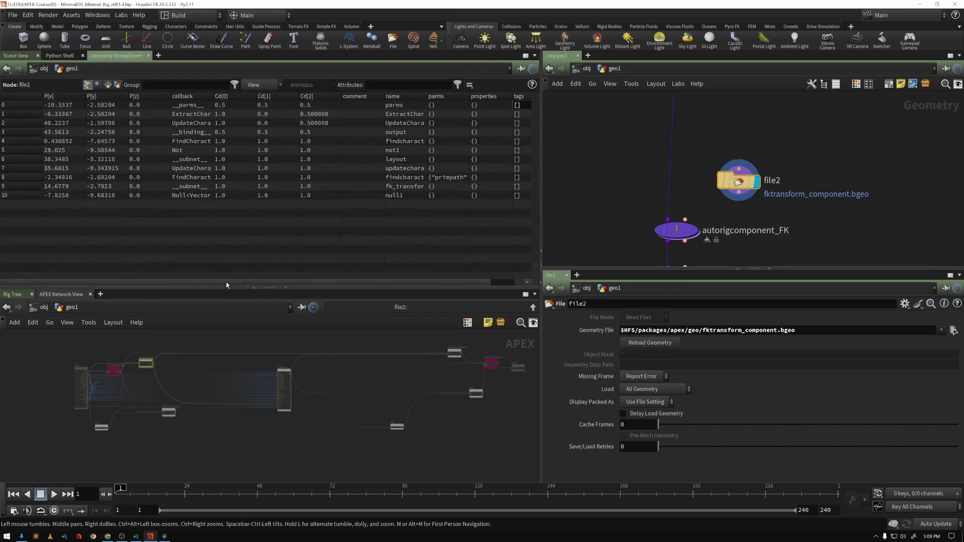
left_click_drag(254, 284, 203, 284)
left_click(15, 56)
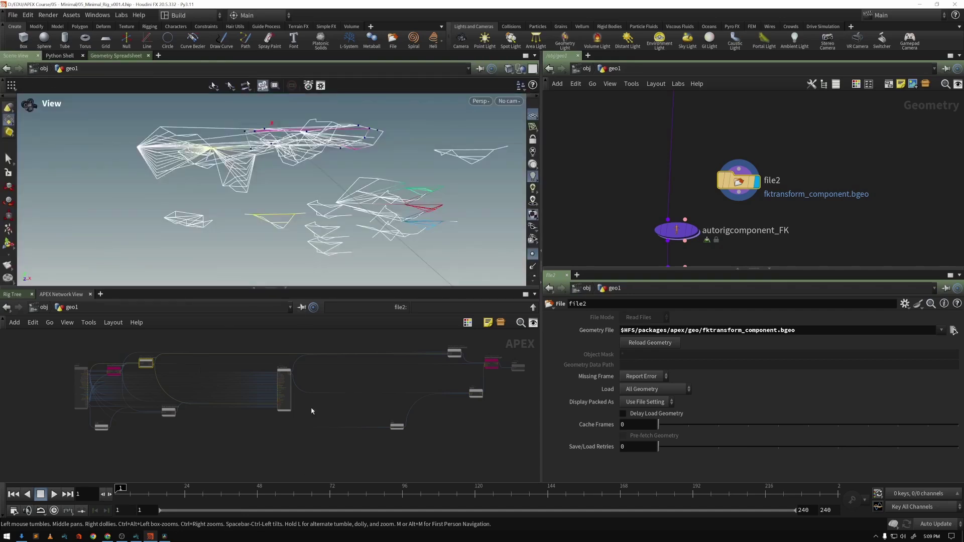
- Select the parms node and then all nodes of the APEX graph to compare them with the viewport geometry
left_click_drag(60, 350, 432, 450)
left_click_drag(186, 183, 266, 216)
right_click_drag(270, 193, 311, 182)
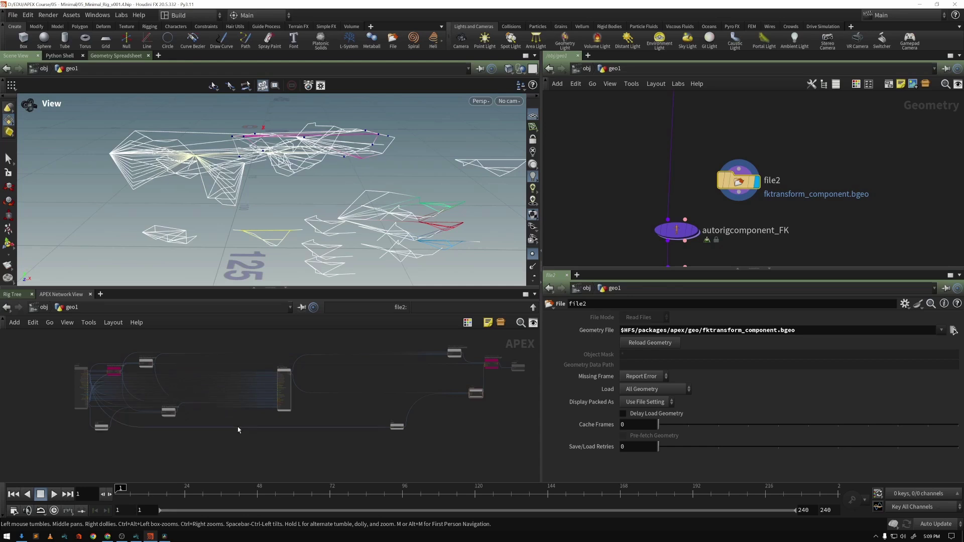
left_click_drag(58, 358, 78, 416)
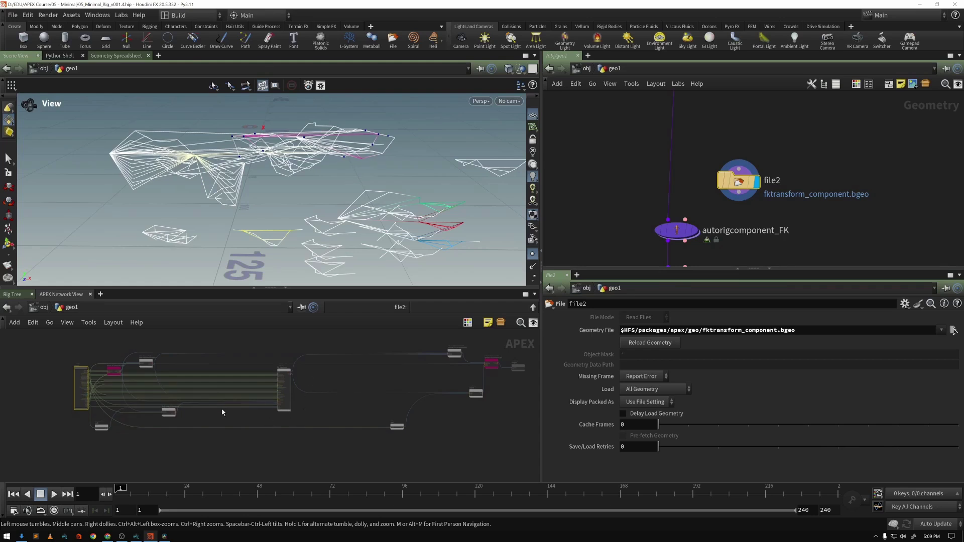
left_click_drag(41, 336, 527, 446)
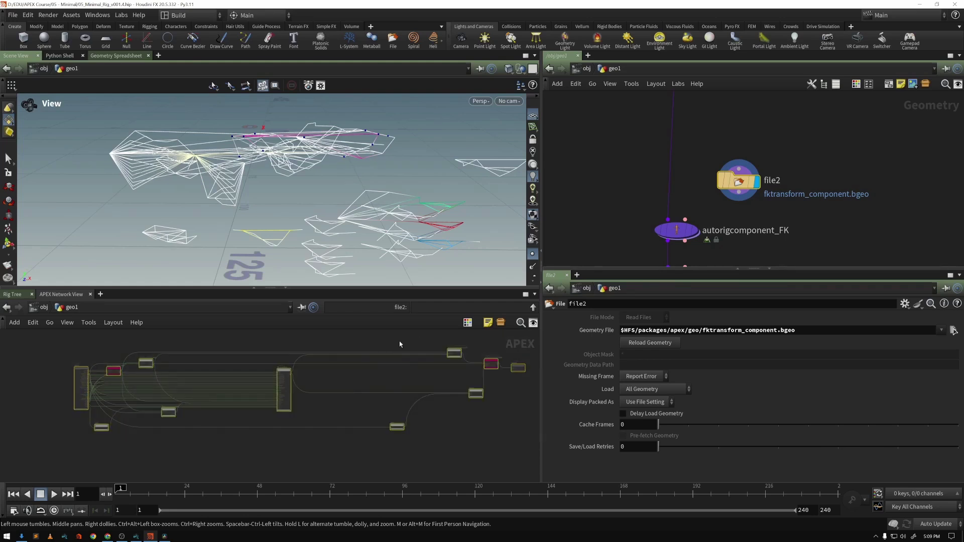